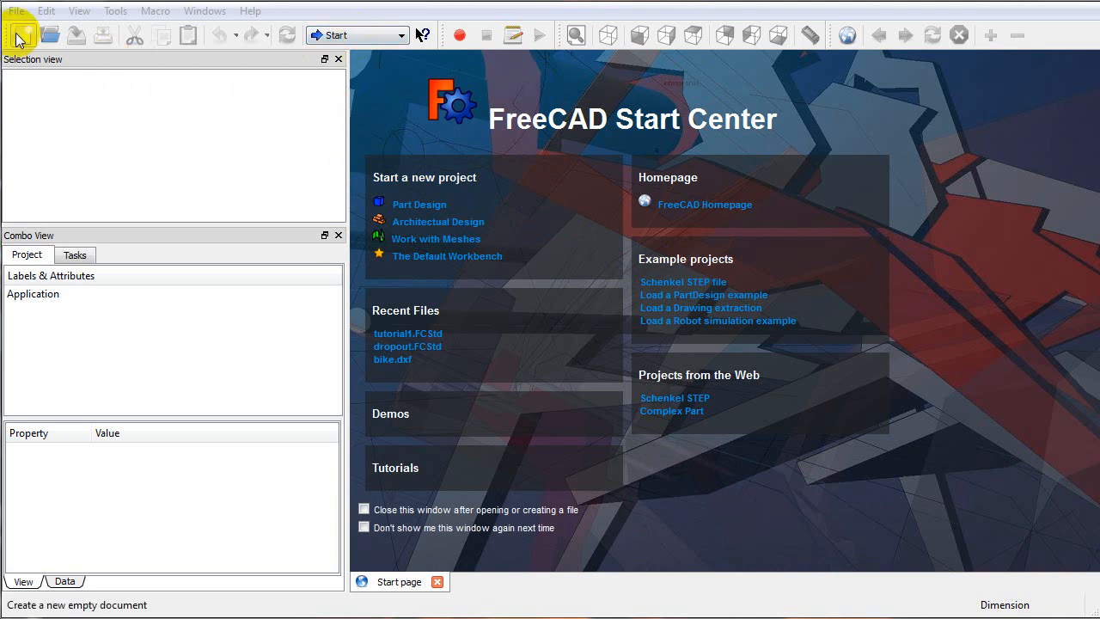
Create a new empty document and save it on the desktop as tutoral1.
click(404, 208)
click(21, 36)
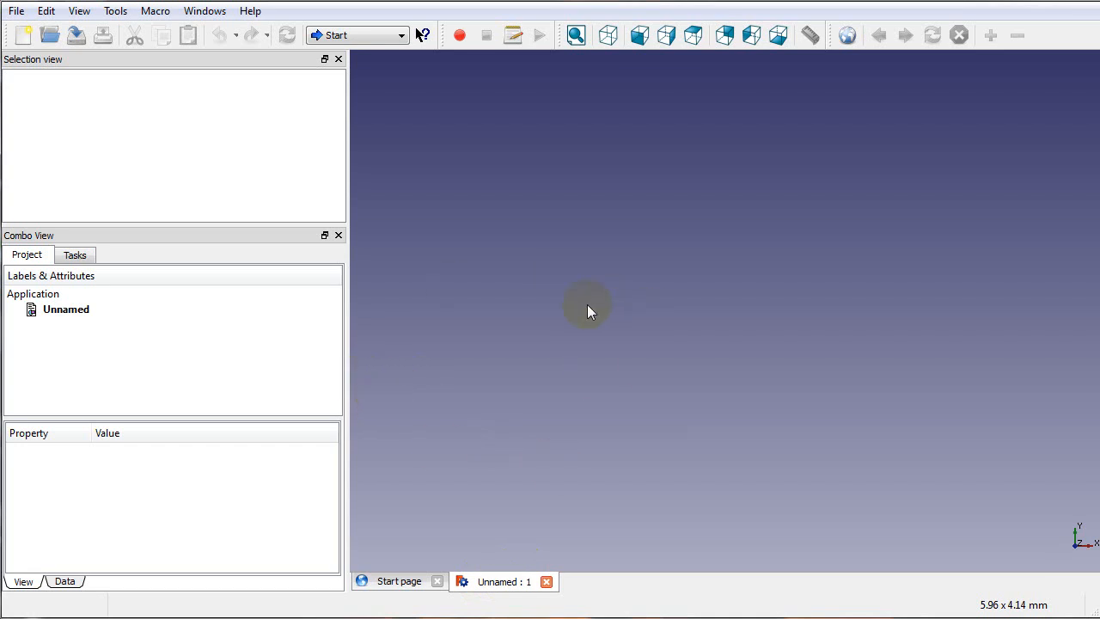
click(14, 13)
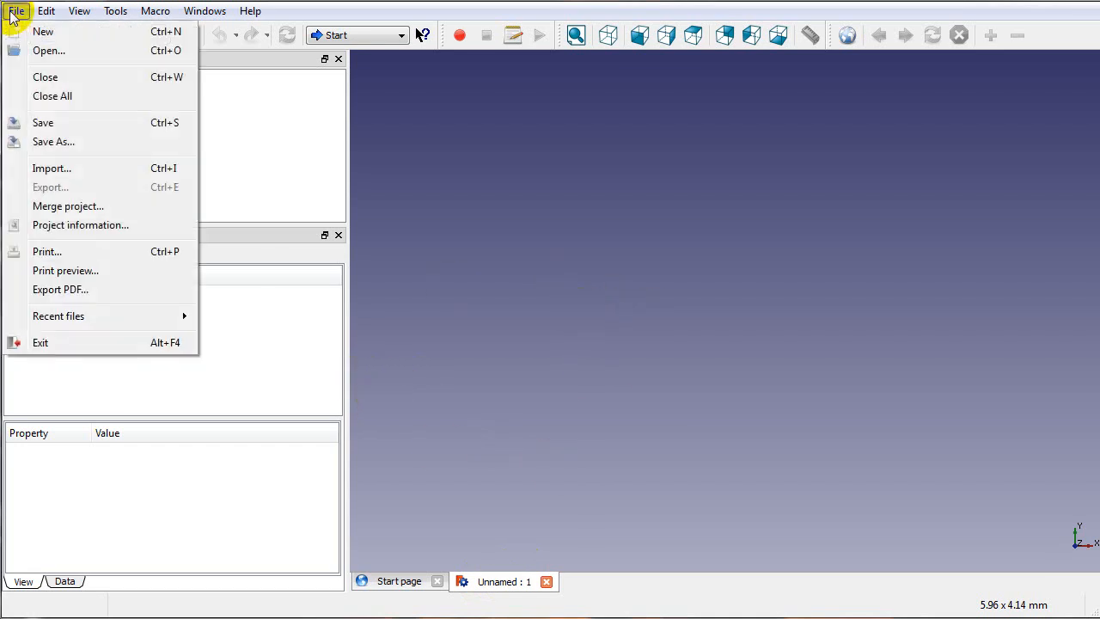
click(71, 122)
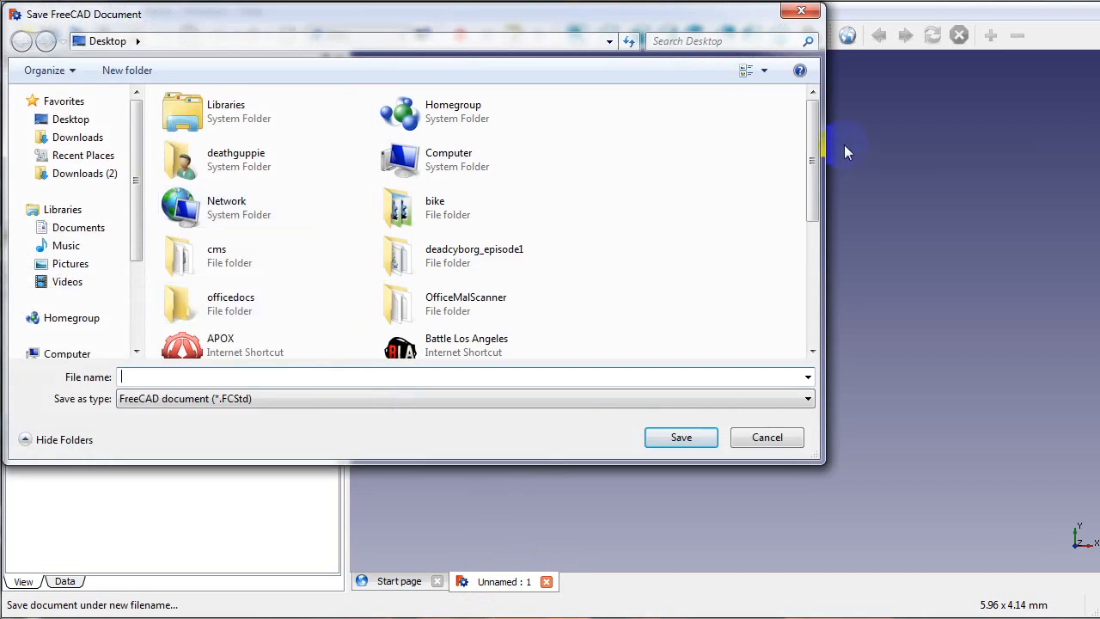
drag(813, 147, 802, 301)
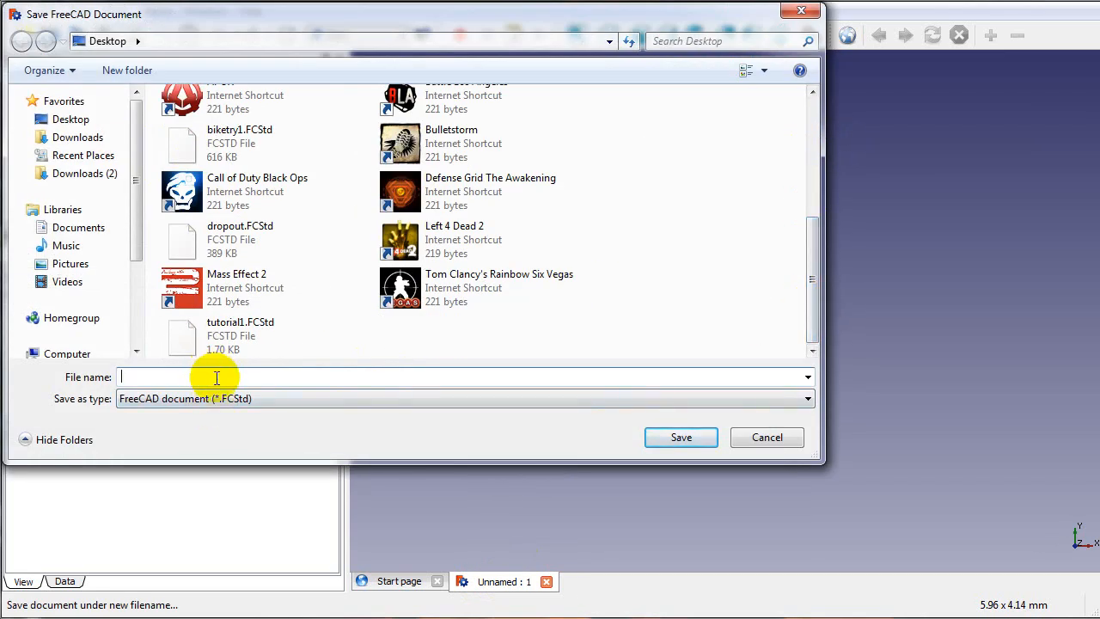
text(tut)
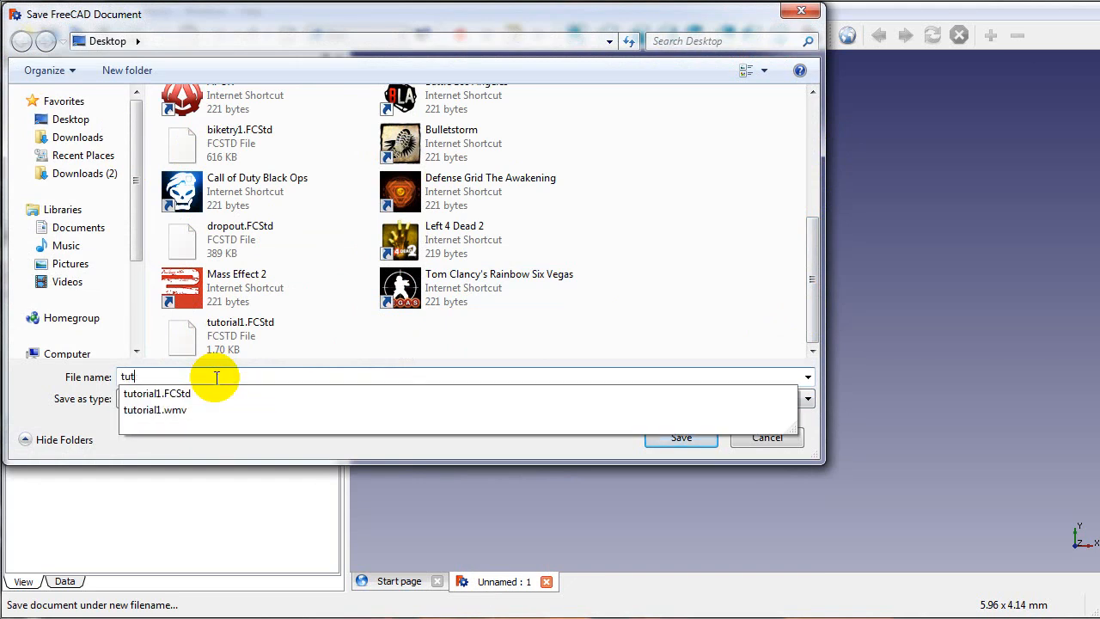
text(oral)
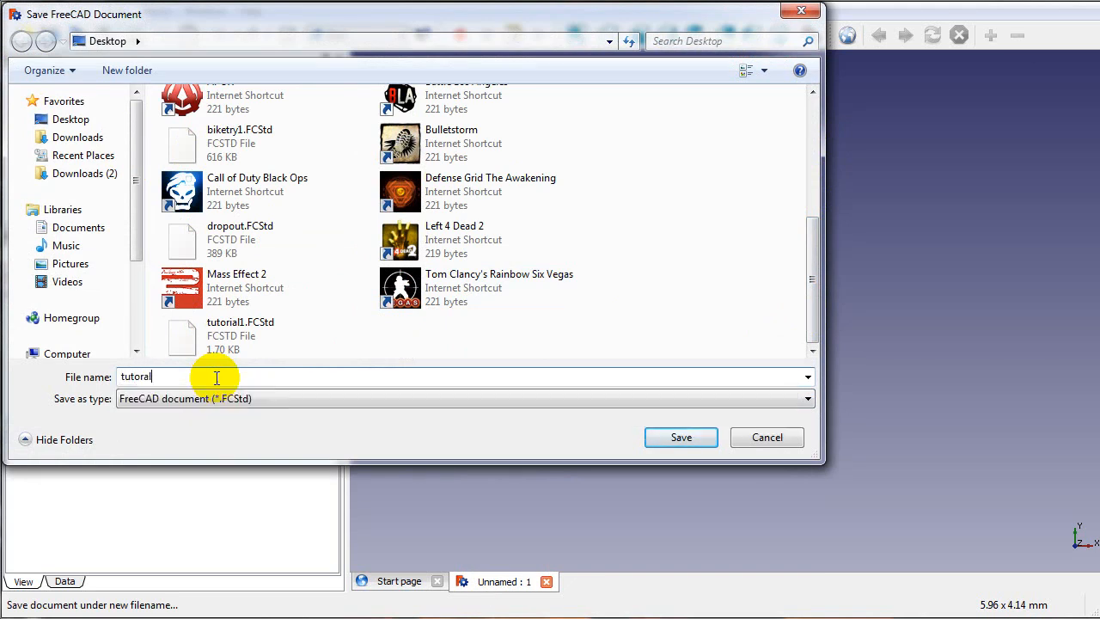
text(1)
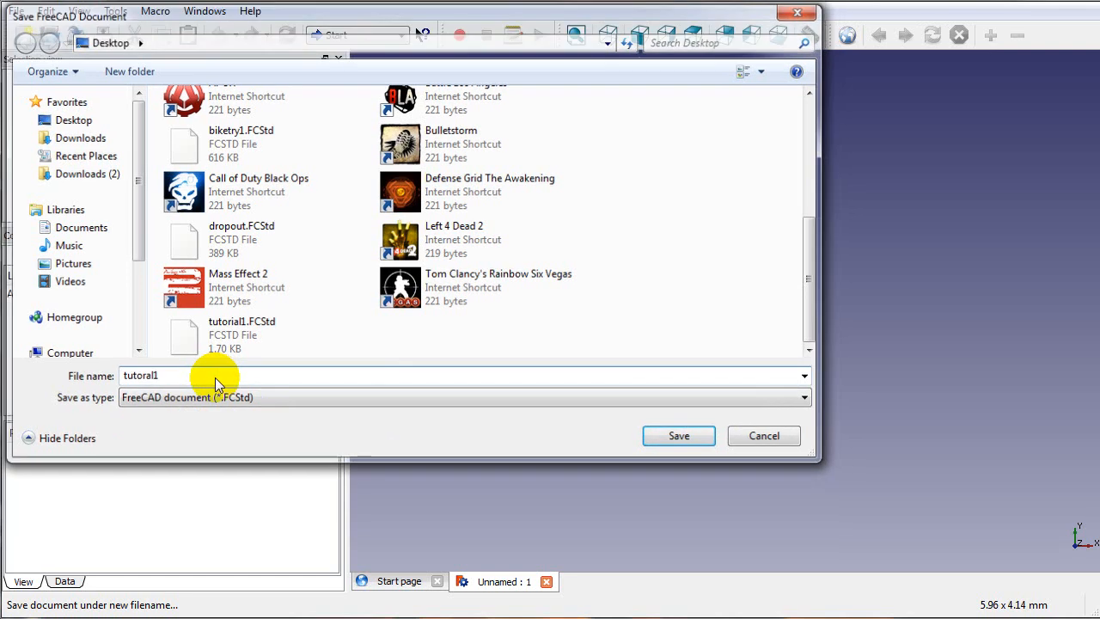
key(Return)
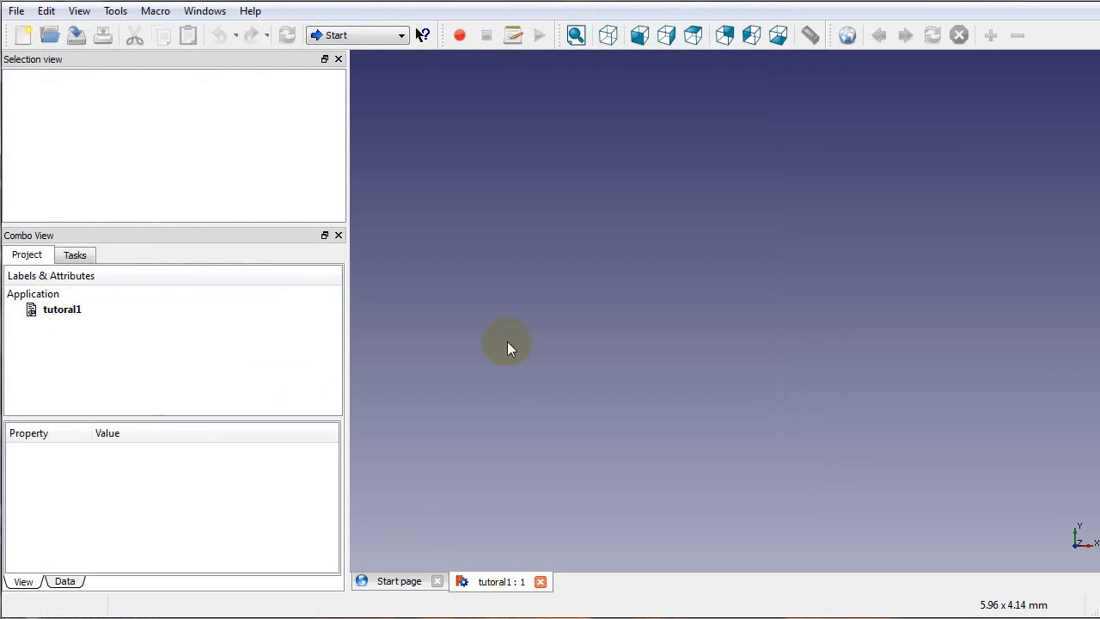
Switch the tutoral1 document from the Start workbench to the Part Design workbench.
click(36, 315)
click(62, 314)
click(398, 35)
click(399, 35)
click(398, 34)
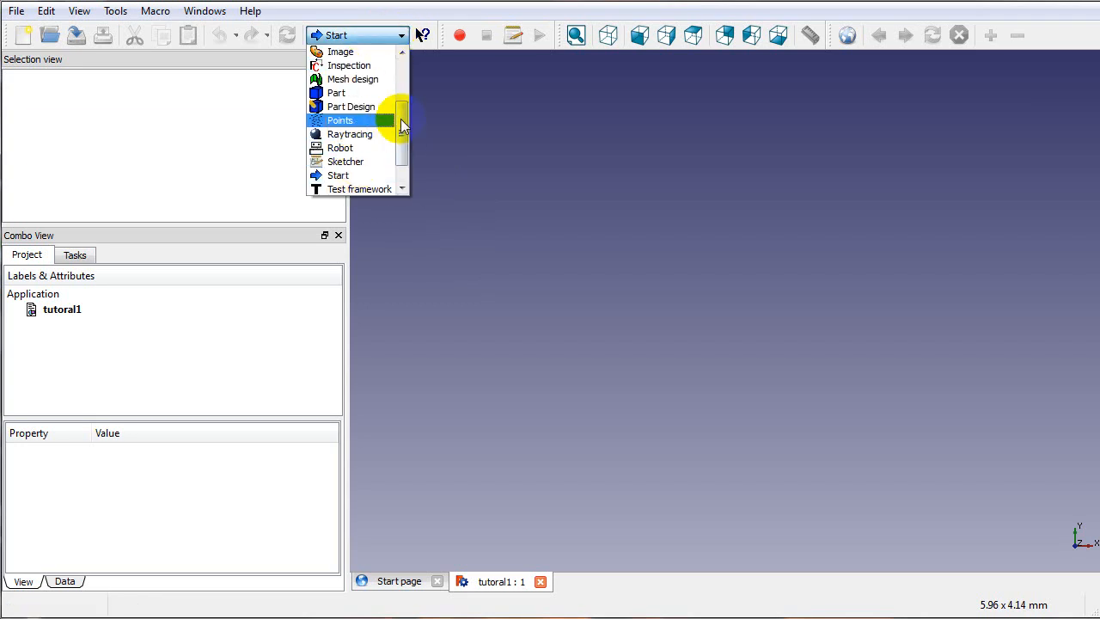
drag(403, 126, 400, 160)
click(463, 155)
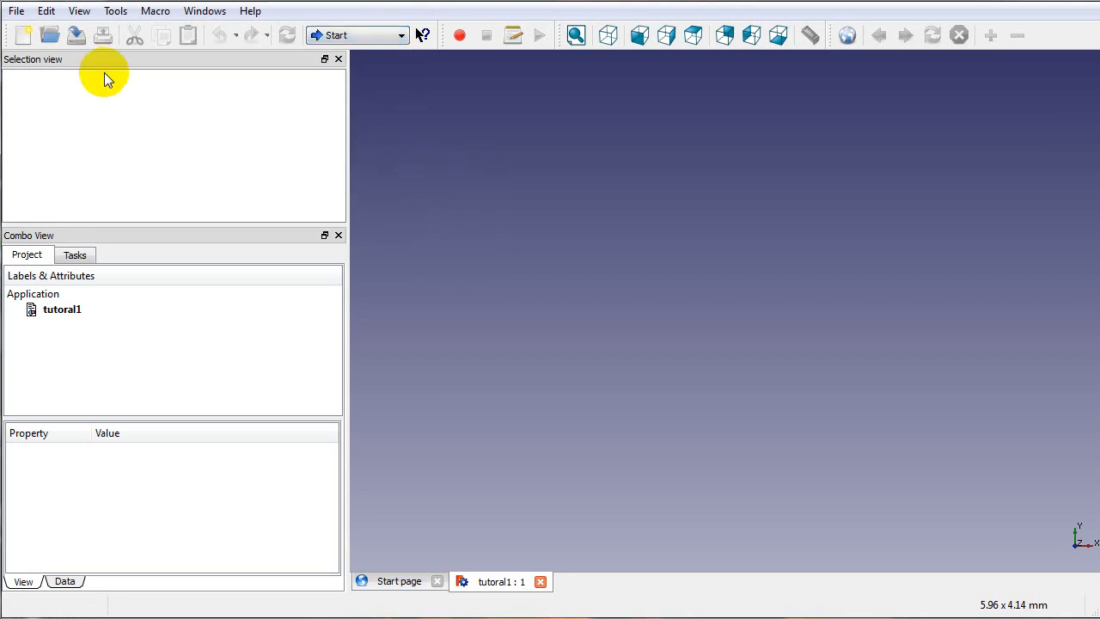
click(79, 12)
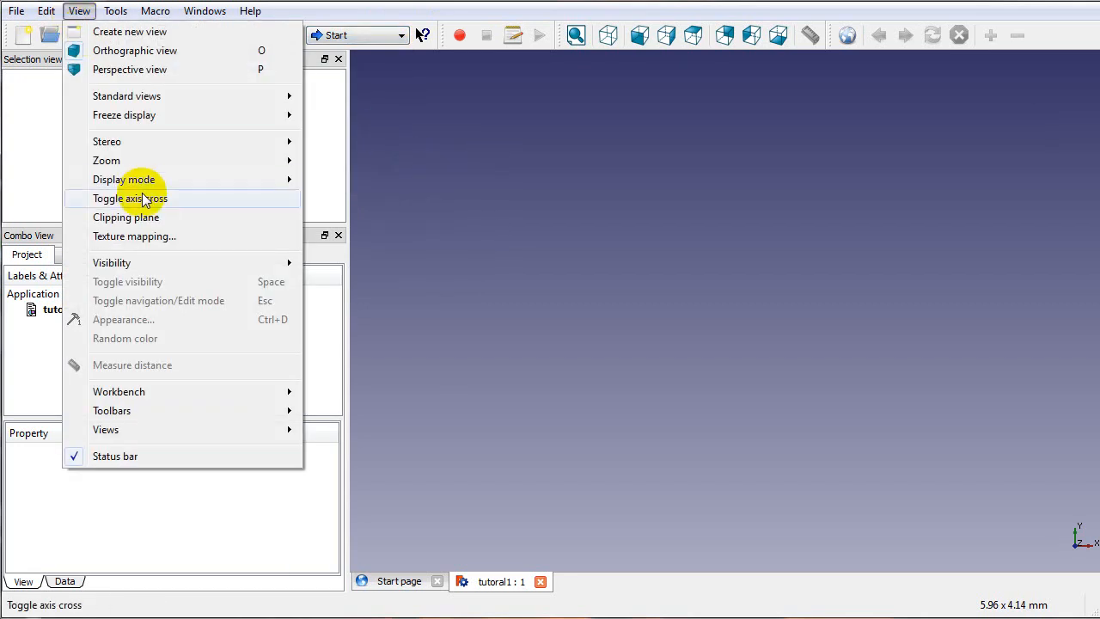
mouse_move(188, 397)
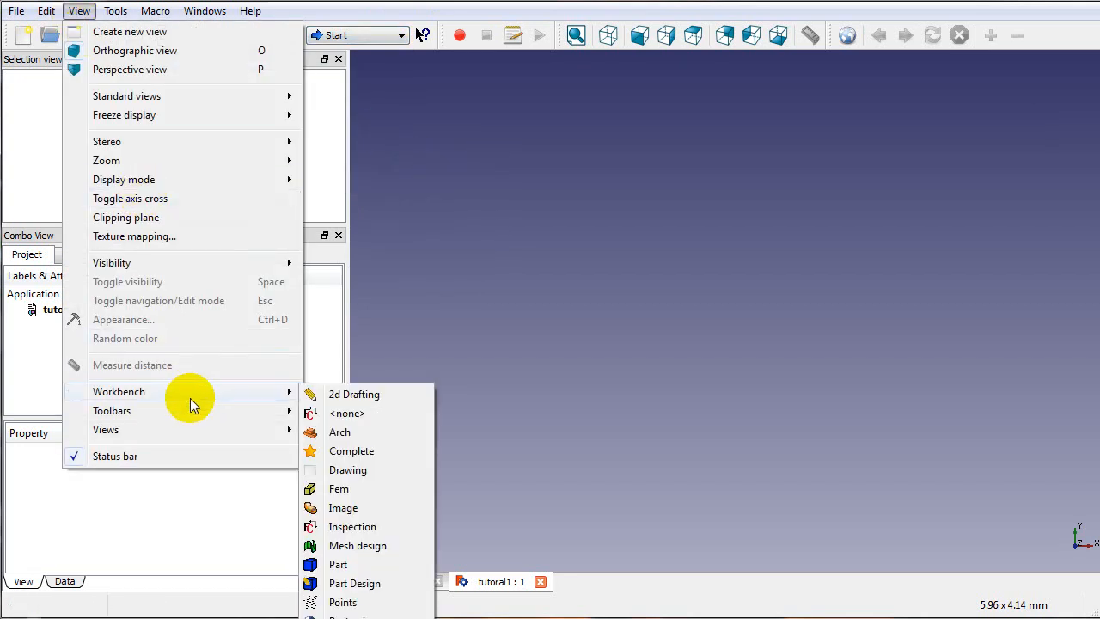
click(374, 583)
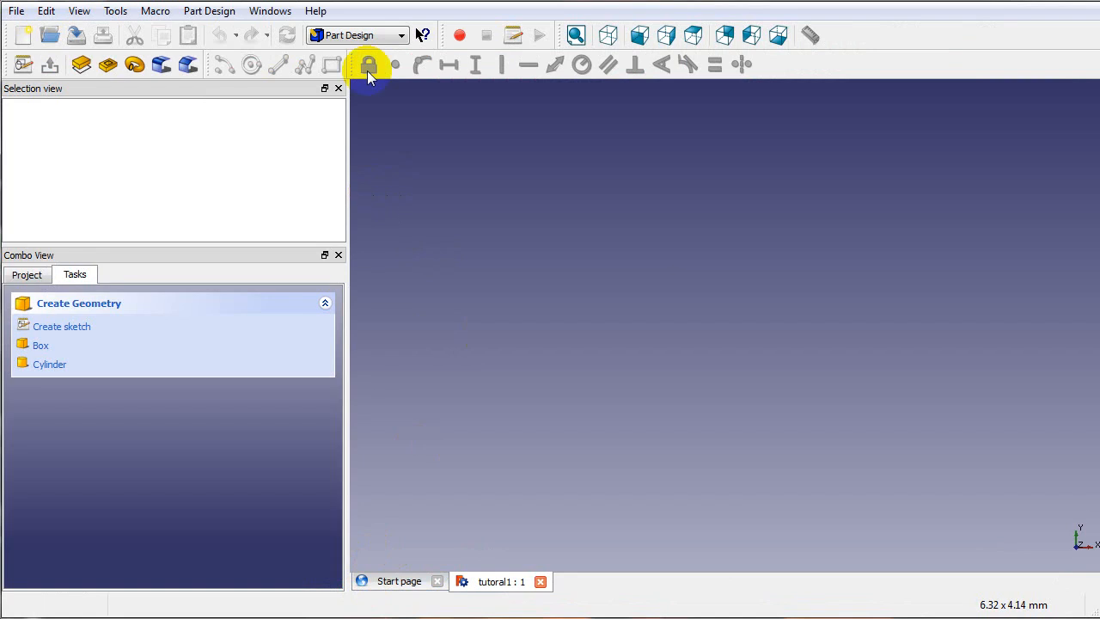
click(398, 38)
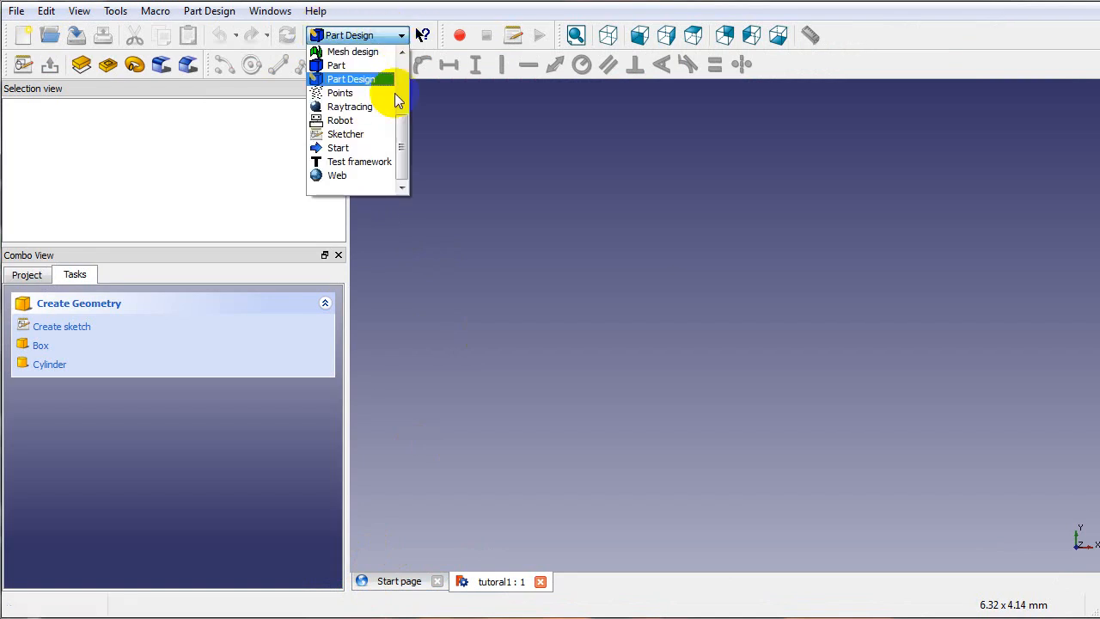
drag(401, 120, 398, 12)
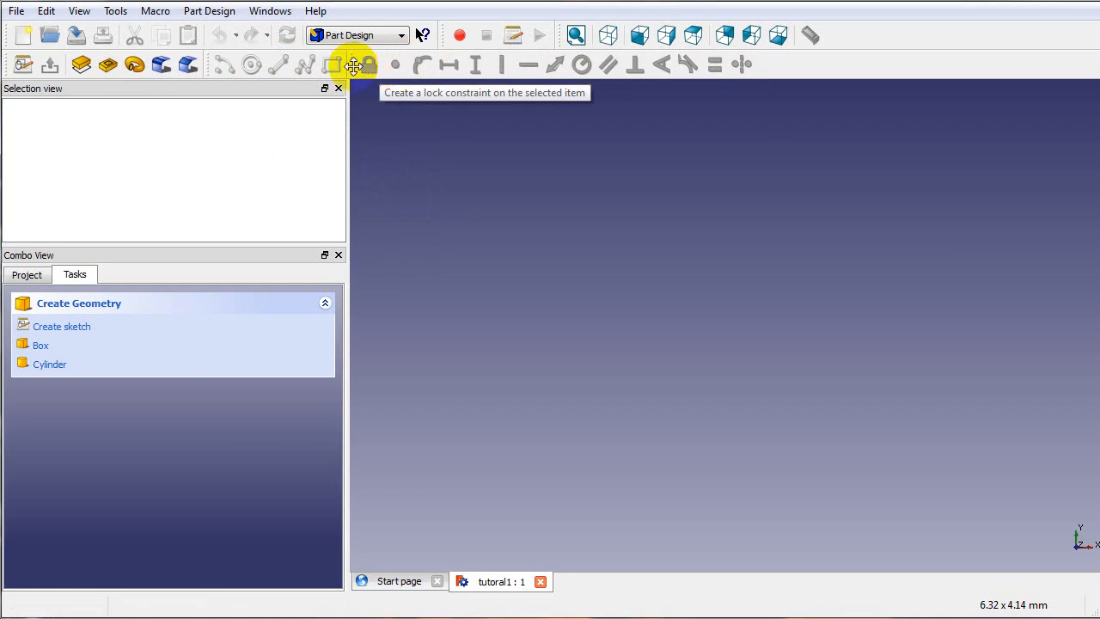
Dock the sketch constraint and sketch geometry tools vertically beside the 3D view, and move the Part Design tools up into the first row.
mouse_move(354, 64)
mouse_down()
mouse_move(509, 104)
mouse_move(768, 142)
mouse_move(948, 111)
mouse_move(1080, 116)
mouse_up()
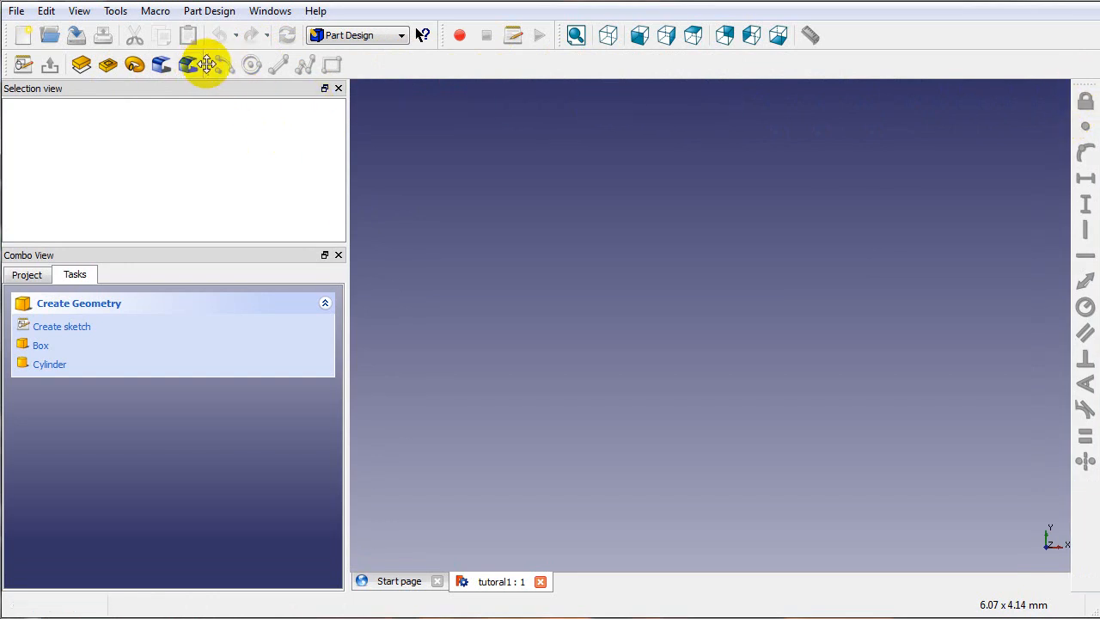
mouse_move(209, 64)
mouse_down()
mouse_move(1037, 137)
mouse_move(1076, 114)
mouse_move(1075, 93)
mouse_up()
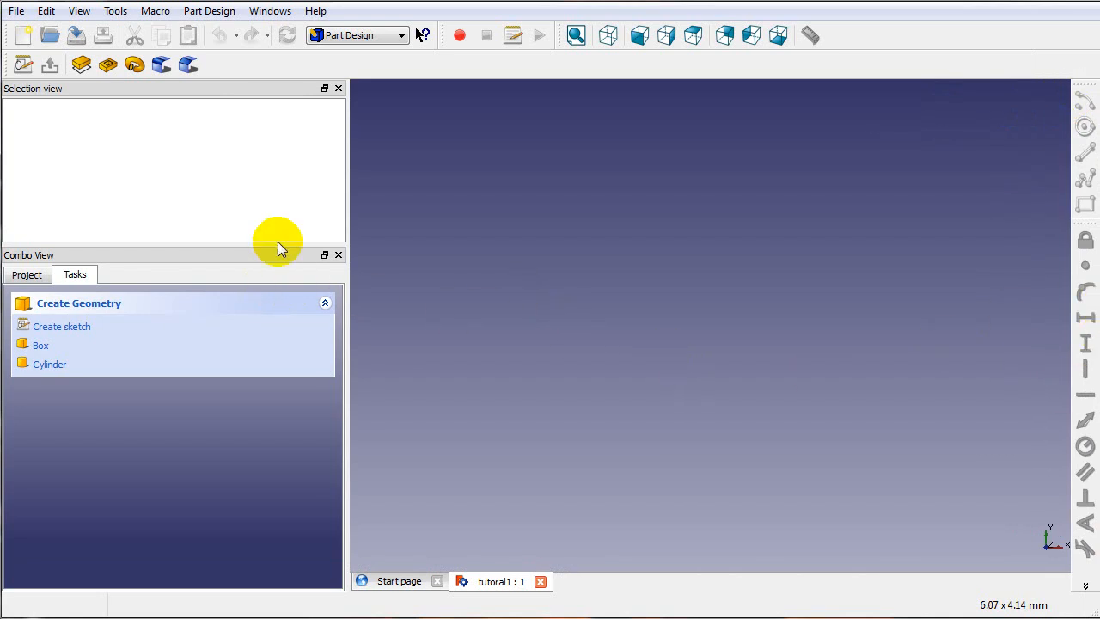
drag(11, 66, 845, 39)
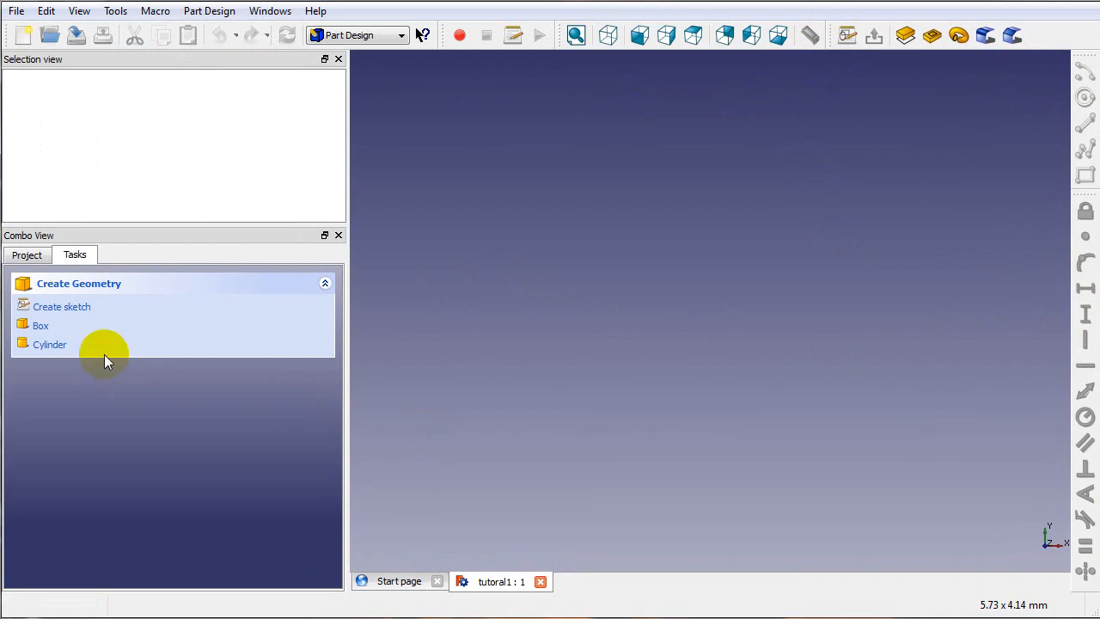
Create a new sketch and draw a circle of about 13.5 mm radius centred near (-36.6, -2.6).
click(72, 314)
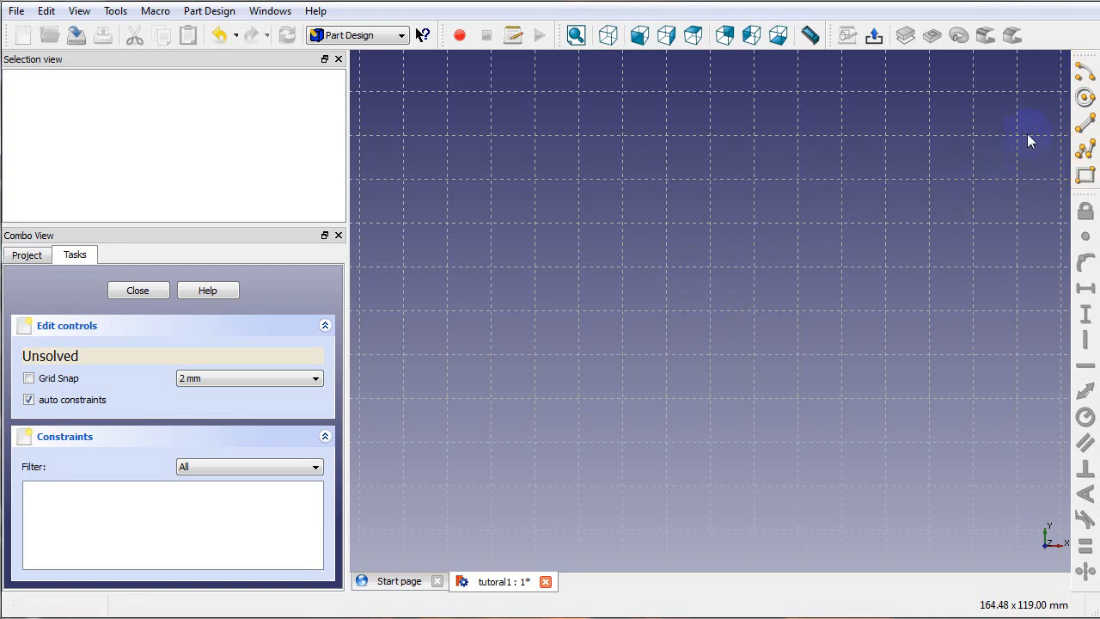
click(1084, 98)
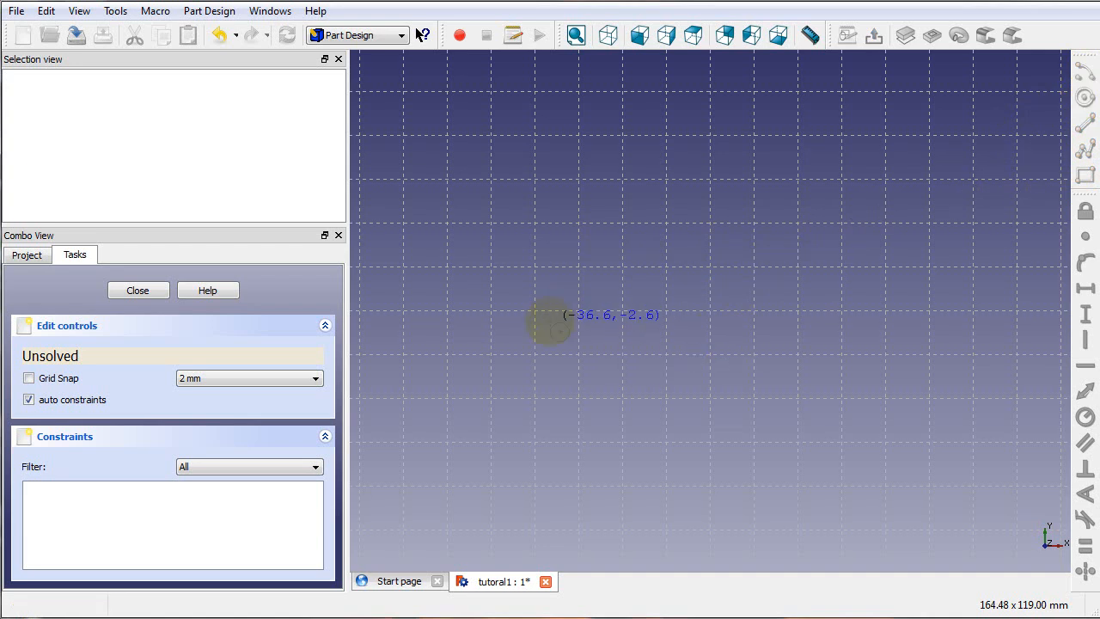
click(550, 323)
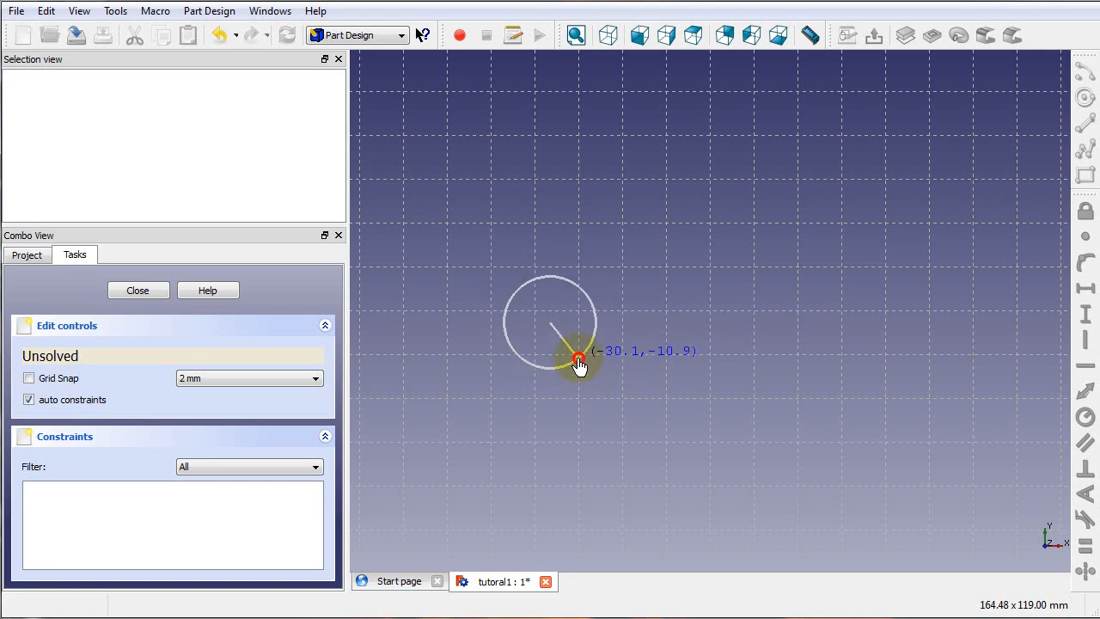
click(594, 360)
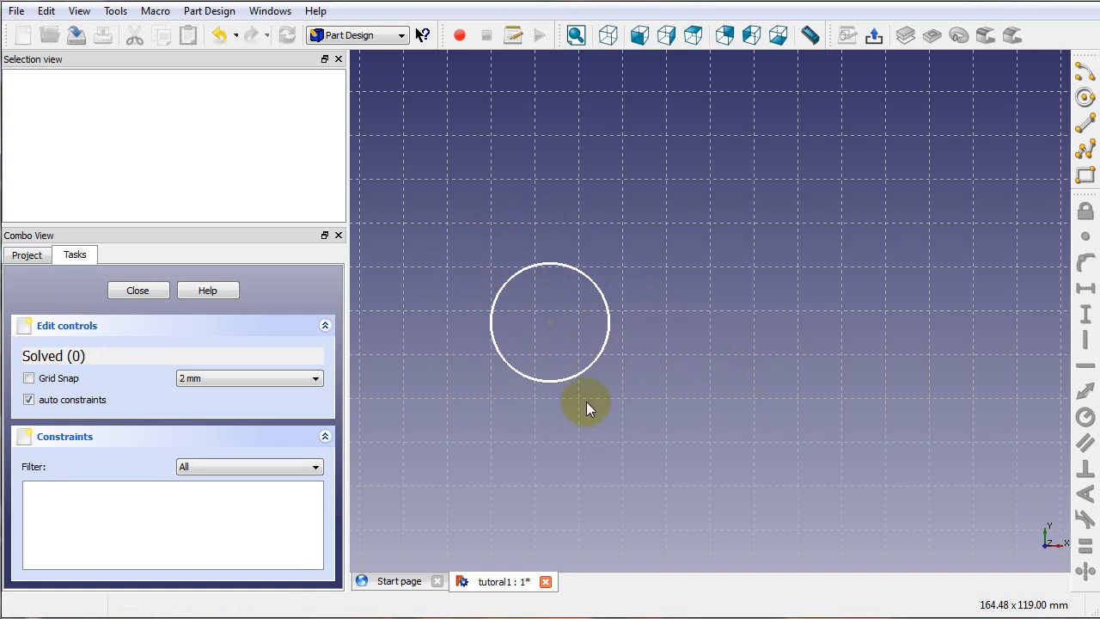
Add a radius constraint to the sketched circle and set its datum to 5 mm.
click(584, 370)
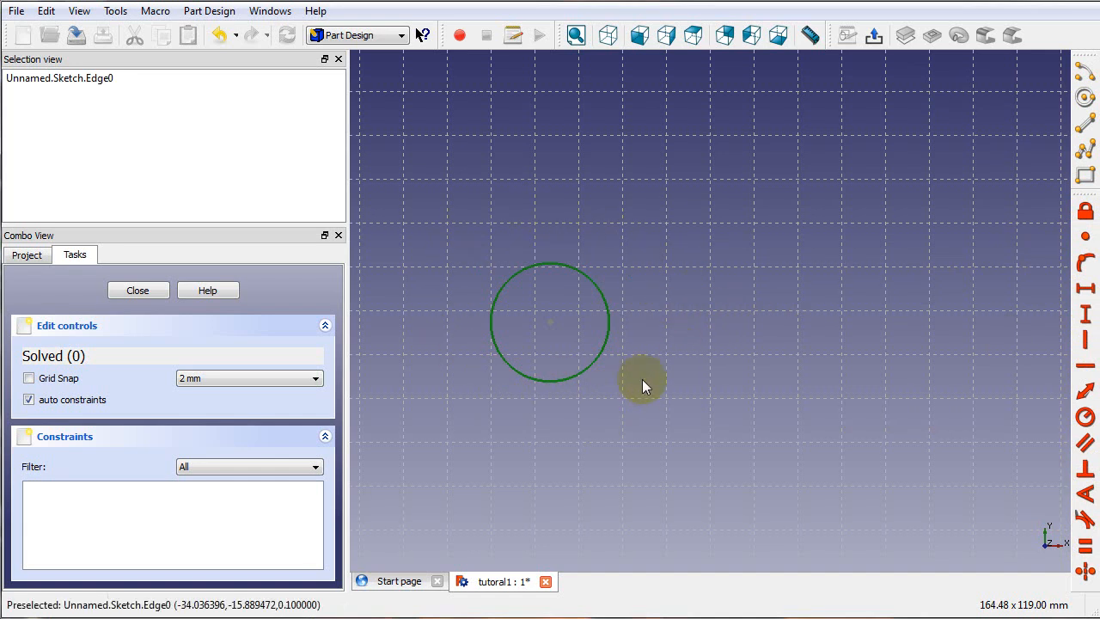
click(1085, 418)
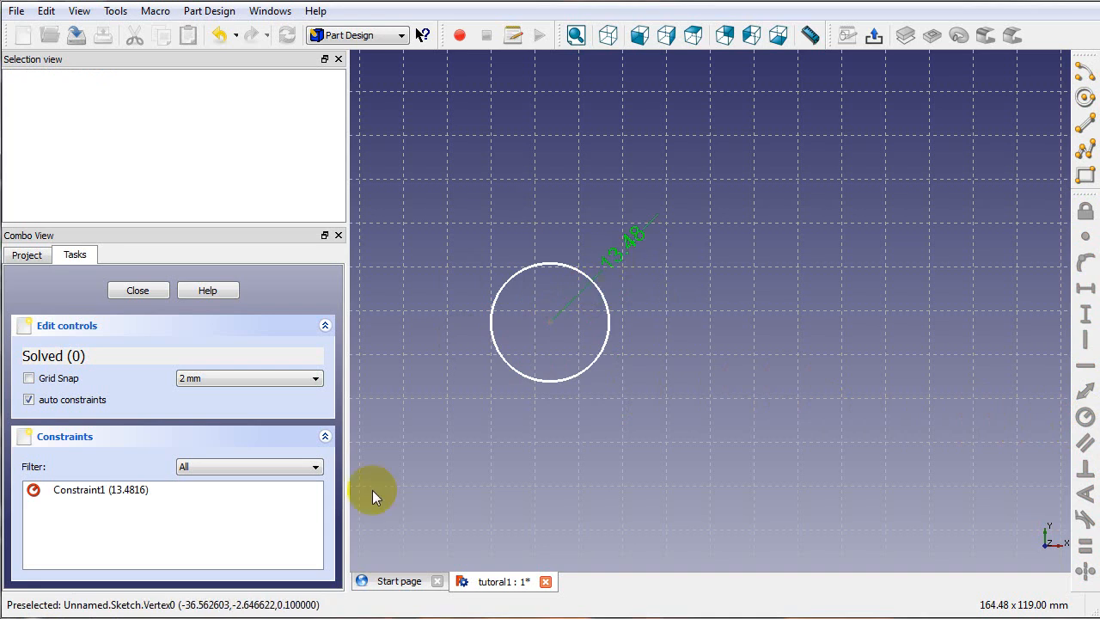
double_click(113, 491)
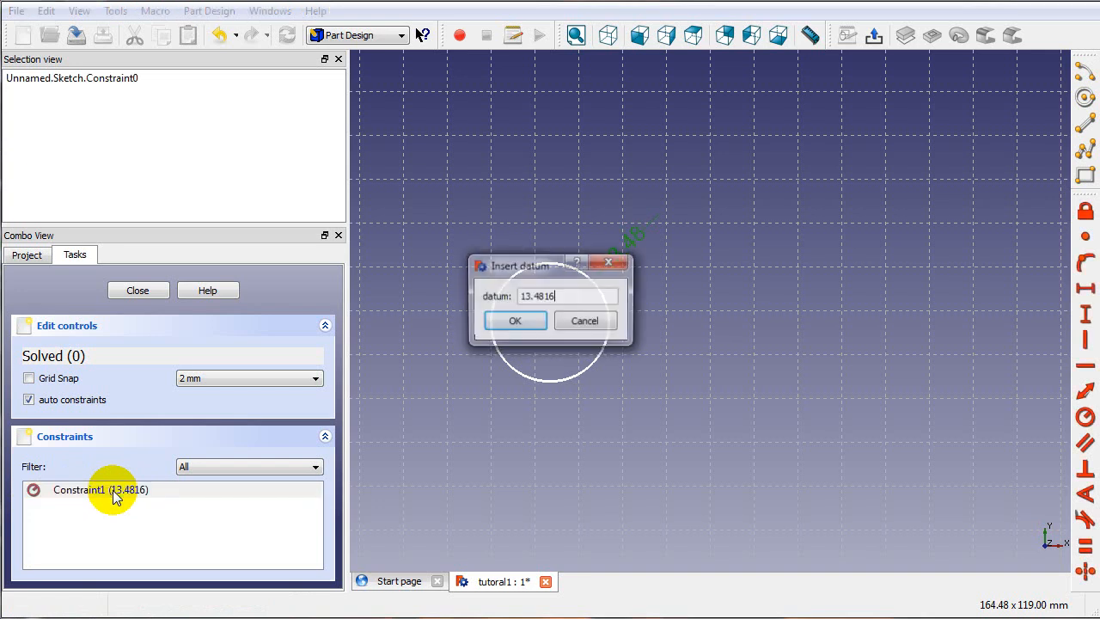
drag(522, 263, 771, 163)
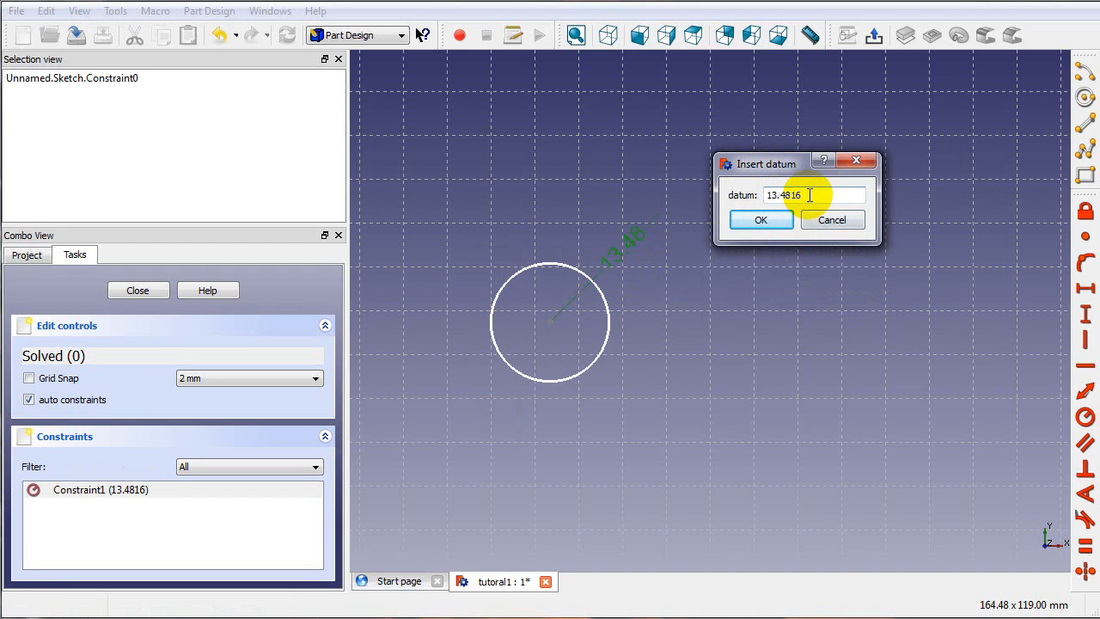
drag(809, 196, 749, 199)
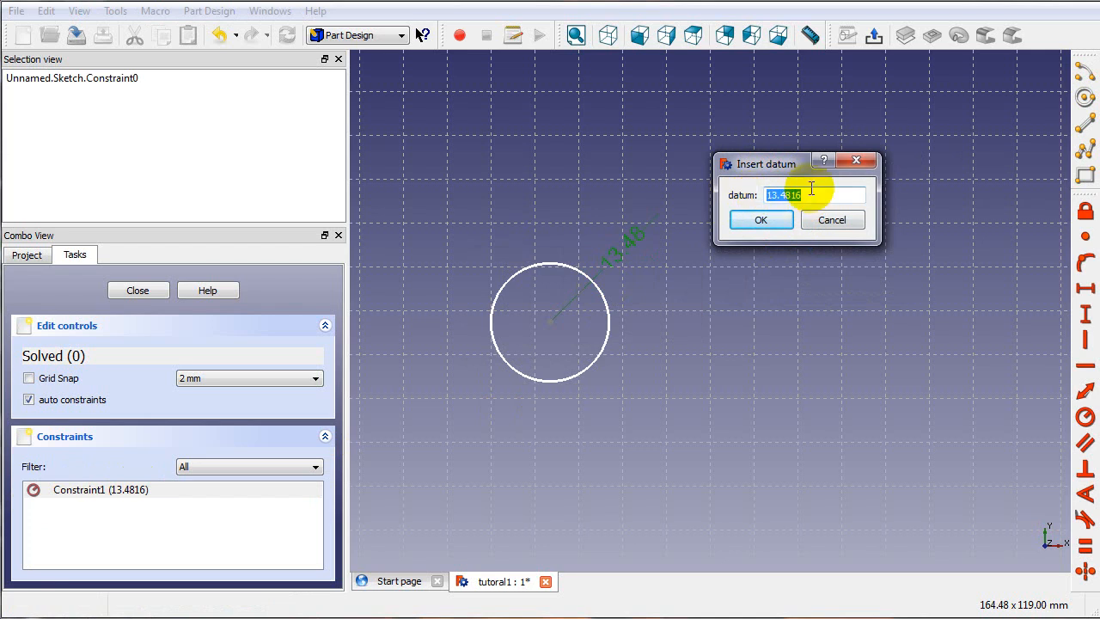
text(5)
key(Return)
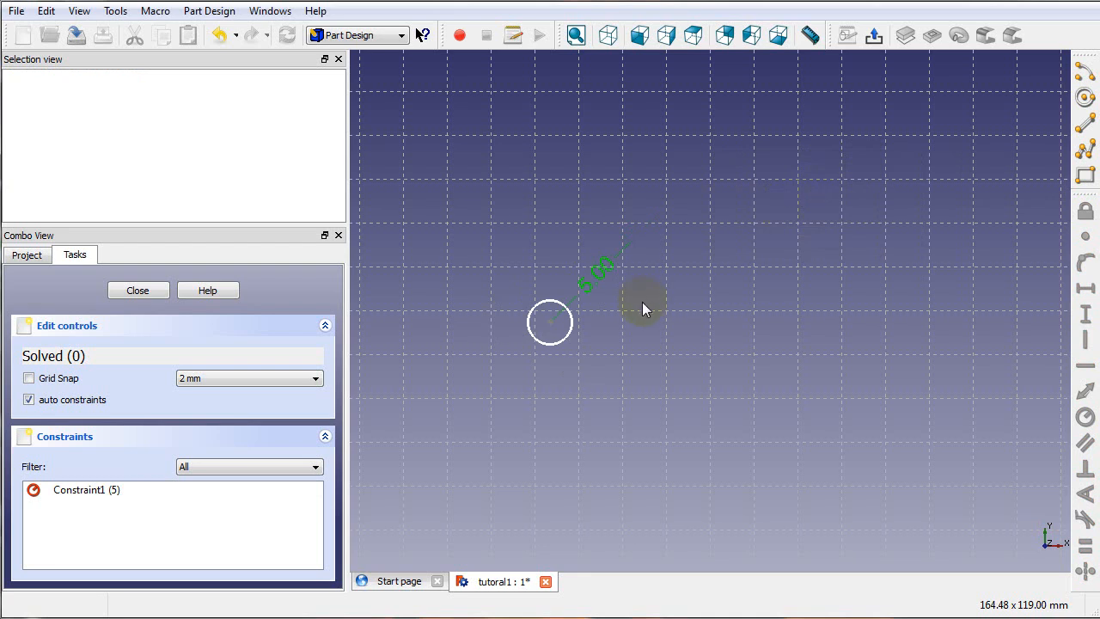
Examine the constrained circle and its radius dimension up close in the sketch.
scroll(680, 343, up, 3)
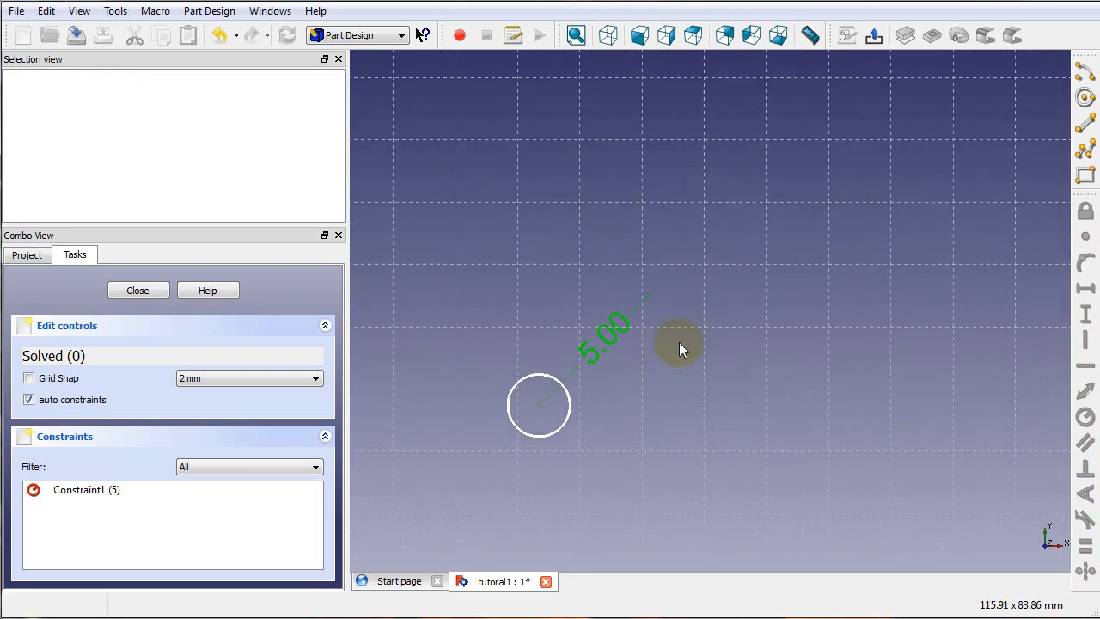
scroll(678, 341, up, 2)
middle_drag(603, 404, 815, 258)
scroll(794, 302, up, 3)
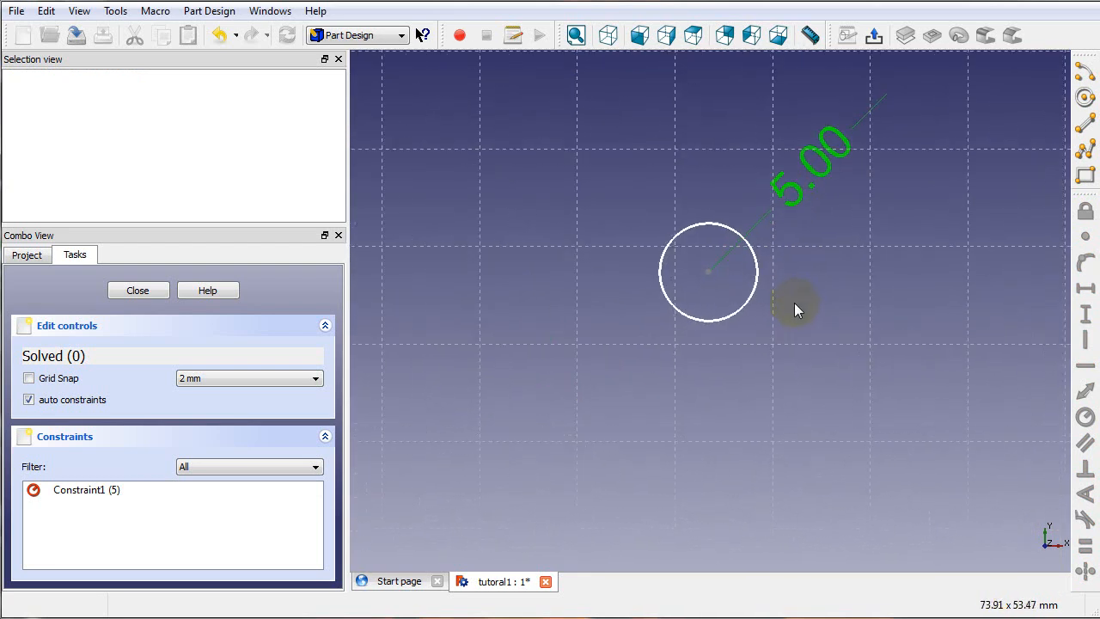
mouse_move(825, 238)
middle_down()
mouse_move(763, 318)
mouse_move(800, 260)
mouse_move(792, 293)
mouse_move(797, 283)
middle_up()
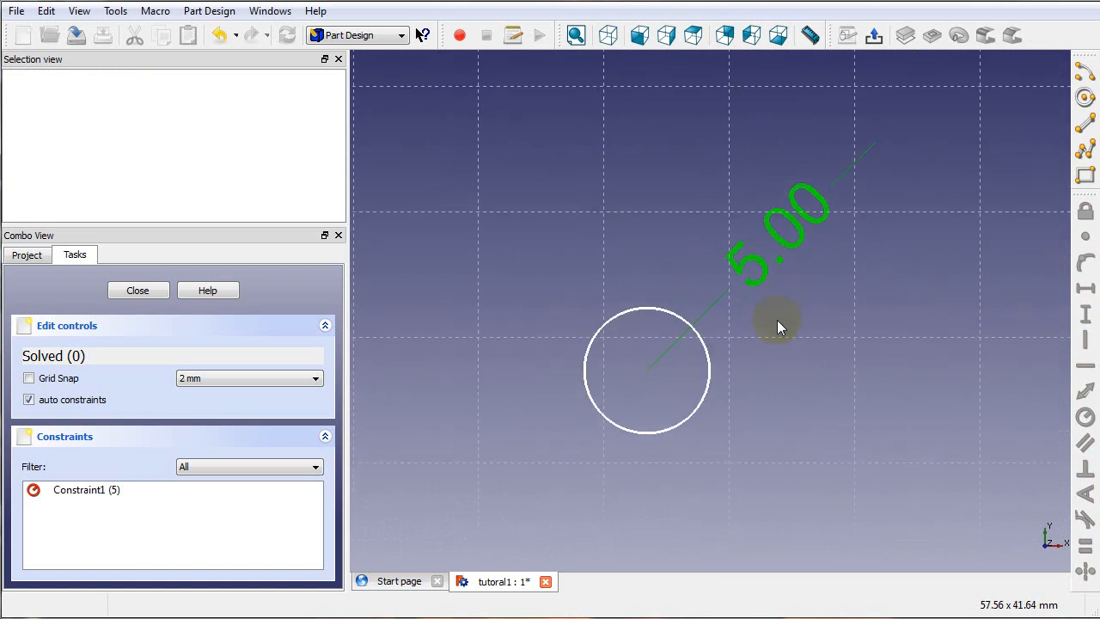
mouse_move(776, 321)
middle_down()
mouse_move(823, 245)
mouse_move(800, 269)
middle_up()
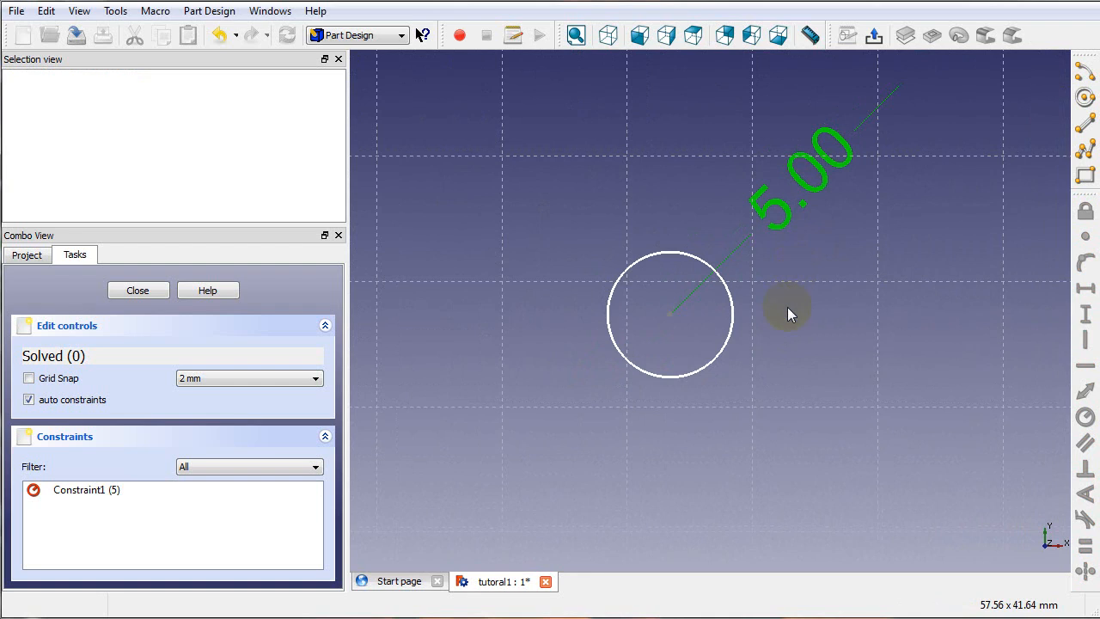
mouse_move(793, 309)
middle_down()
mouse_move(781, 307)
mouse_move(807, 243)
mouse_move(780, 283)
mouse_move(785, 307)
mouse_move(781, 255)
mouse_move(721, 335)
mouse_move(837, 219)
mouse_move(790, 361)
mouse_move(850, 304)
mouse_move(798, 283)
mouse_move(823, 236)
mouse_move(785, 289)
mouse_move(764, 297)
mouse_move(798, 284)
mouse_move(804, 301)
middle_up()
scroll(783, 319, up, 3)
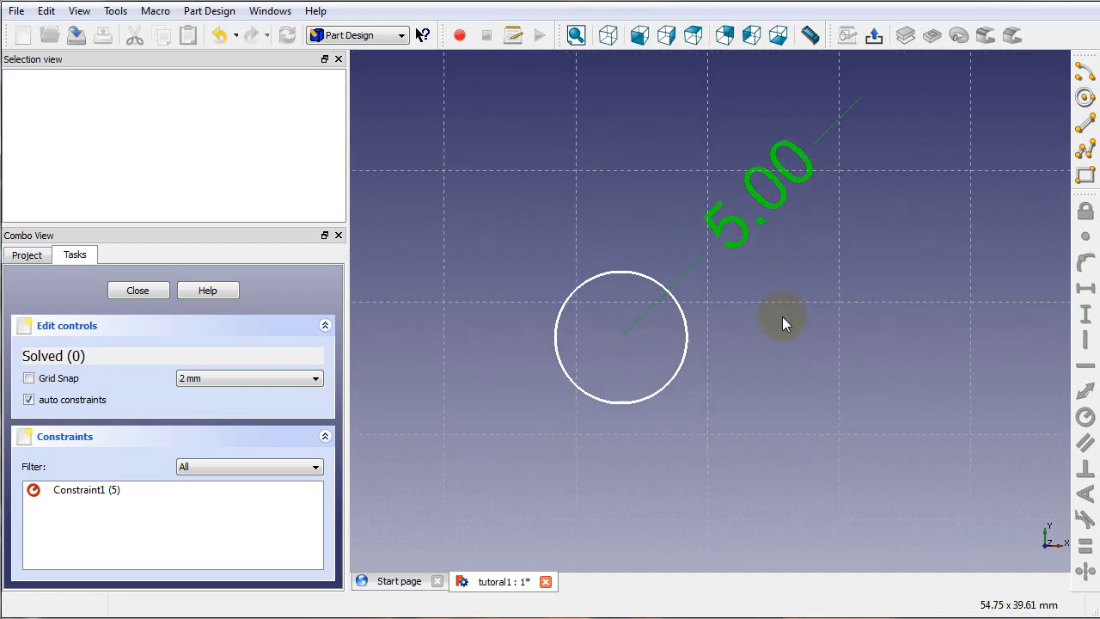
scroll(781, 322, down, 2)
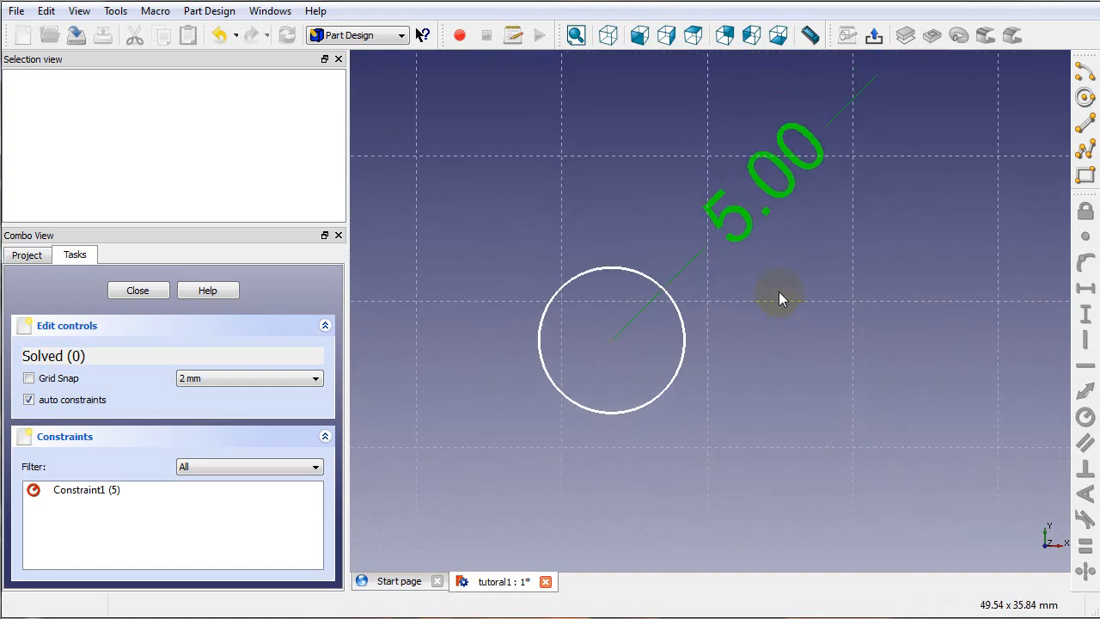
middle_drag(780, 298, 791, 326)
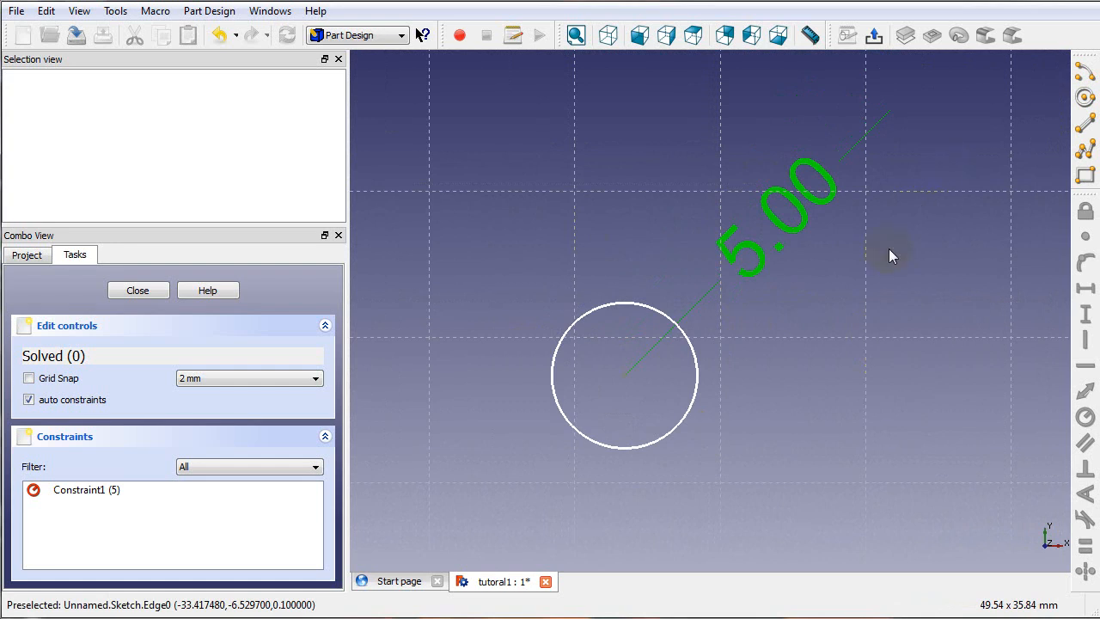
Close the circle sketch, pad it into a cylinder, and show the solid in the axonometric view.
mouse_move(889, 248)
middle_down()
mouse_move(864, 300)
mouse_move(830, 264)
mouse_move(836, 223)
mouse_move(857, 204)
middle_up()
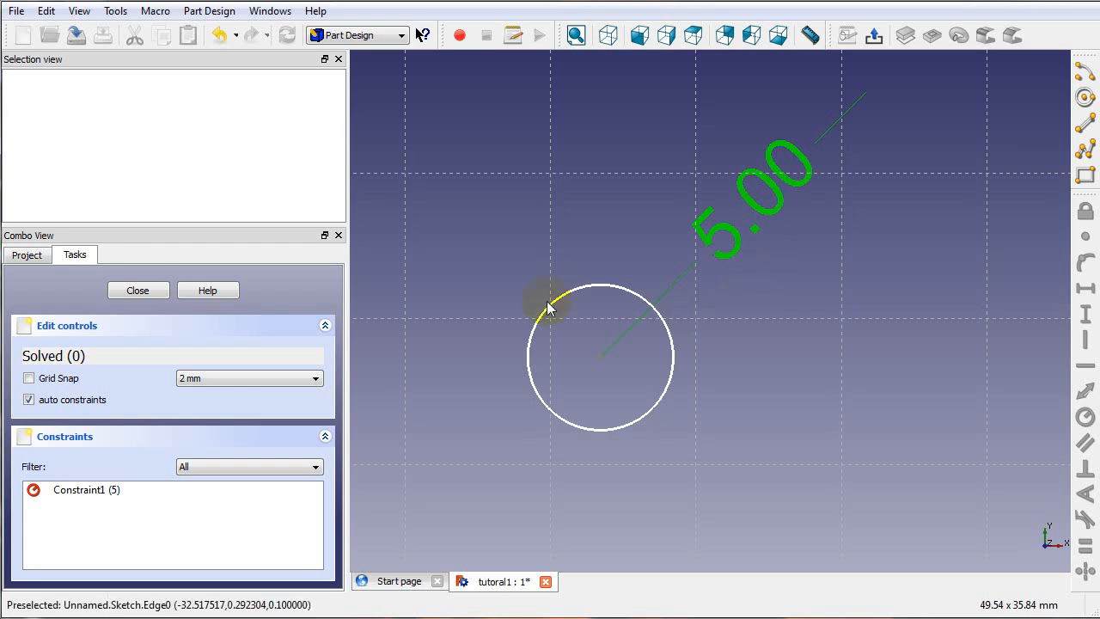
click(136, 291)
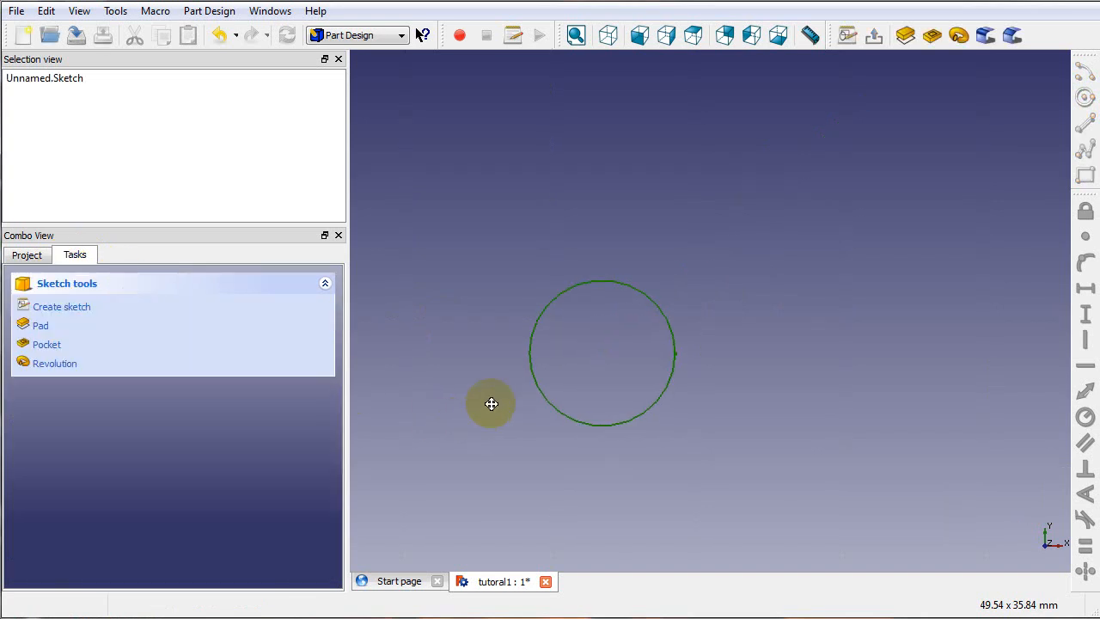
middle_drag(490, 404, 507, 390)
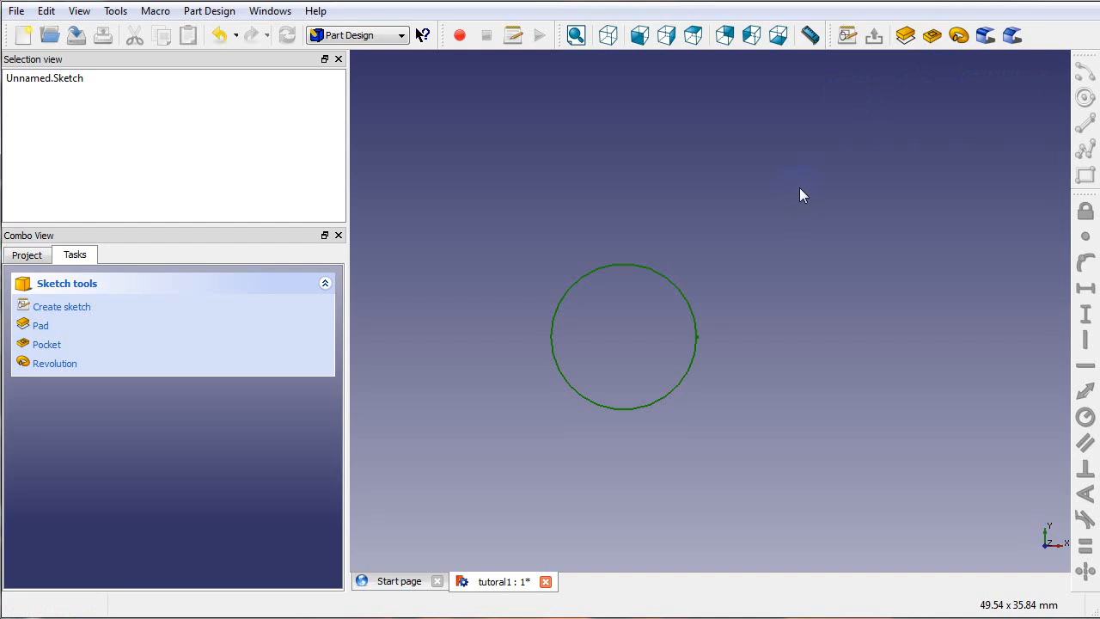
click(904, 36)
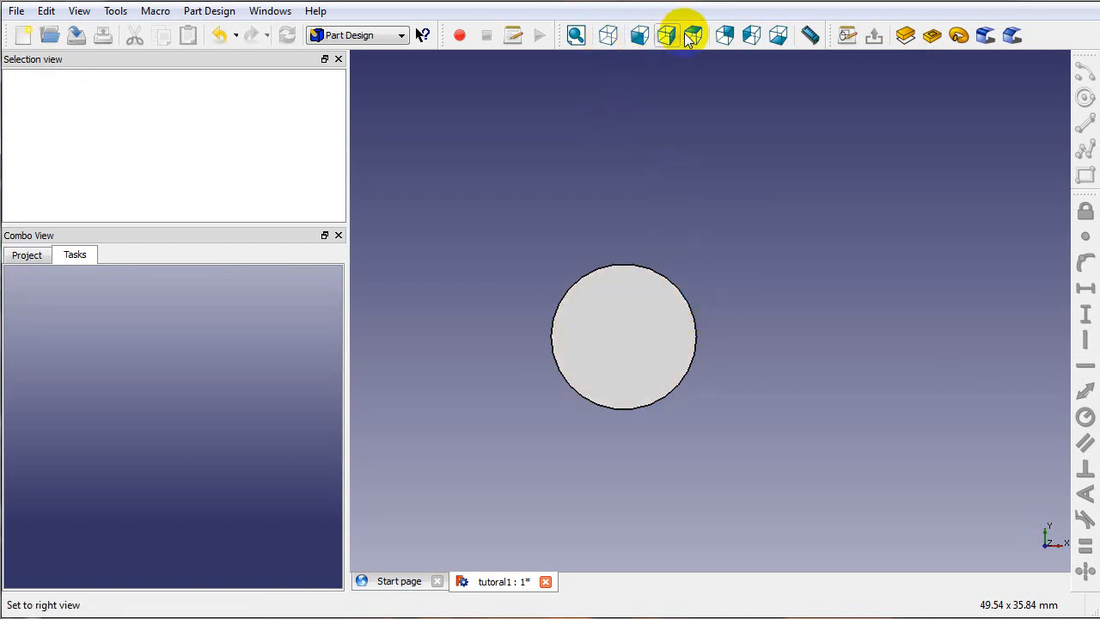
click(606, 39)
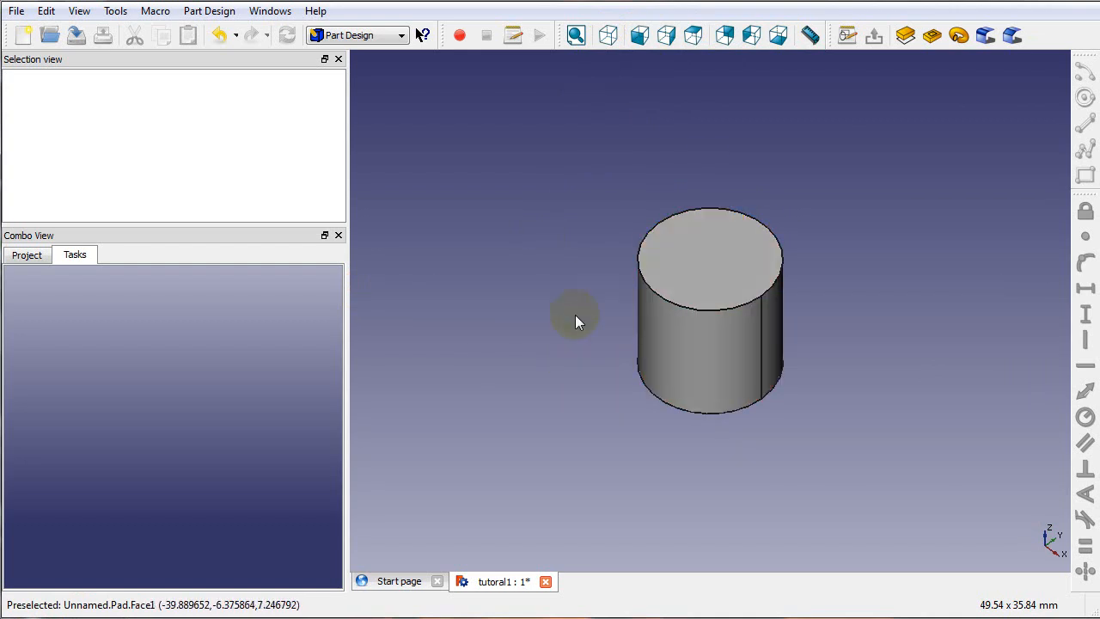
Select the Pad object in the project tree.
click(25, 257)
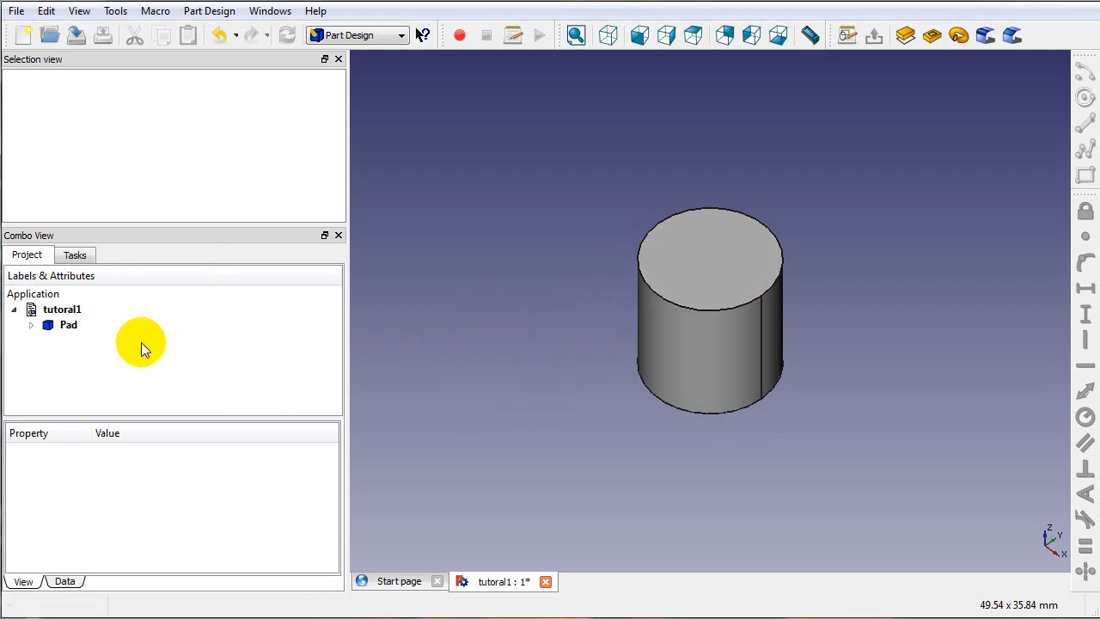
click(69, 324)
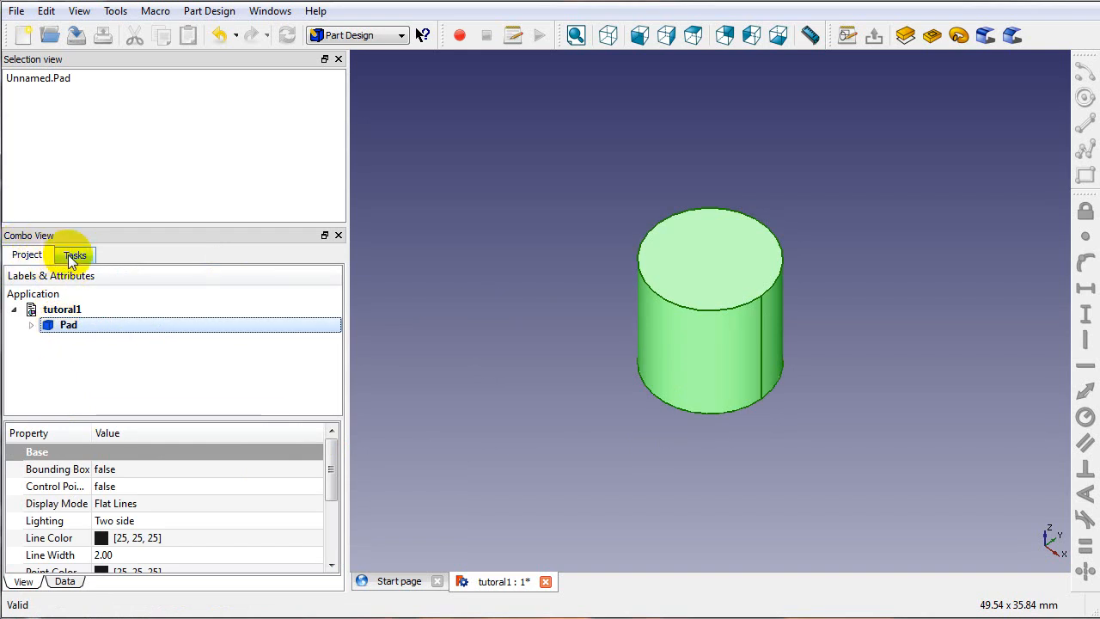
click(78, 329)
double_click(77, 328)
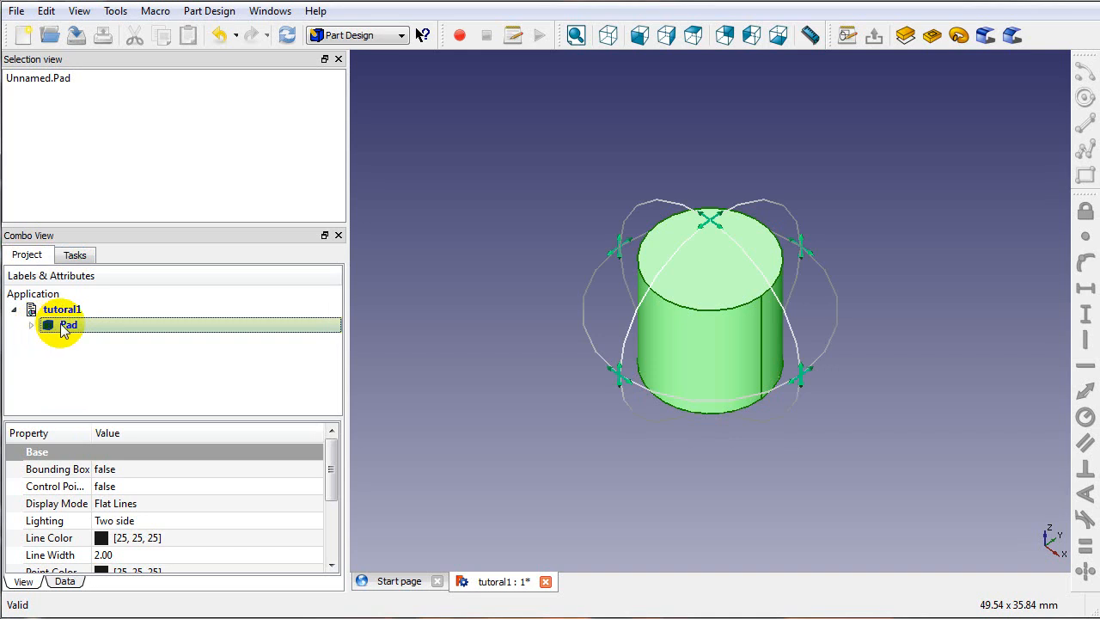
click(64, 330)
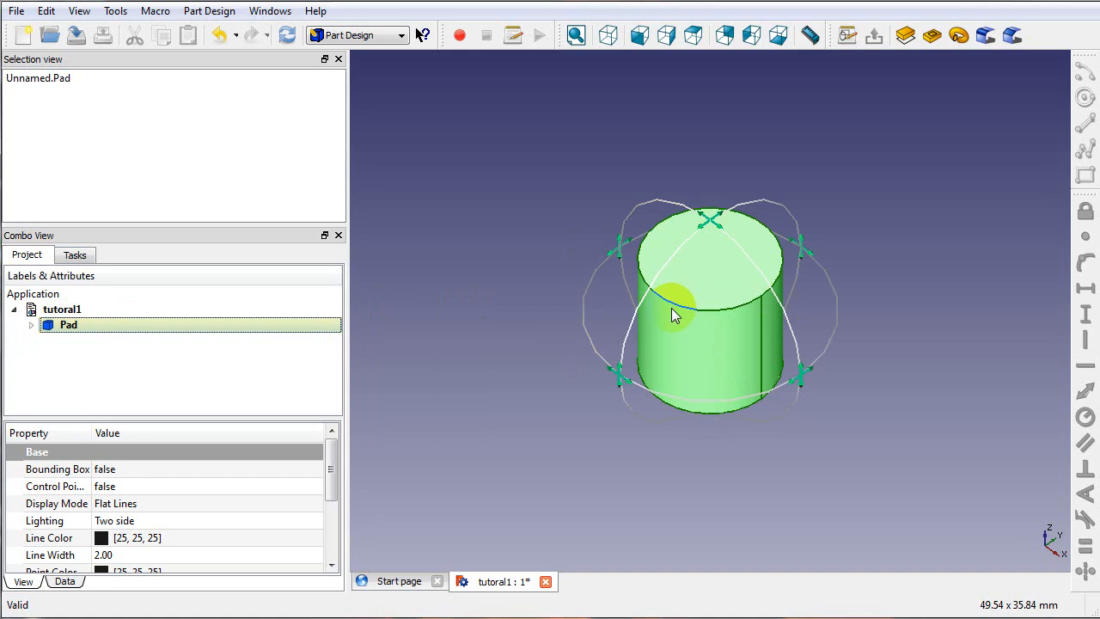
click(32, 325)
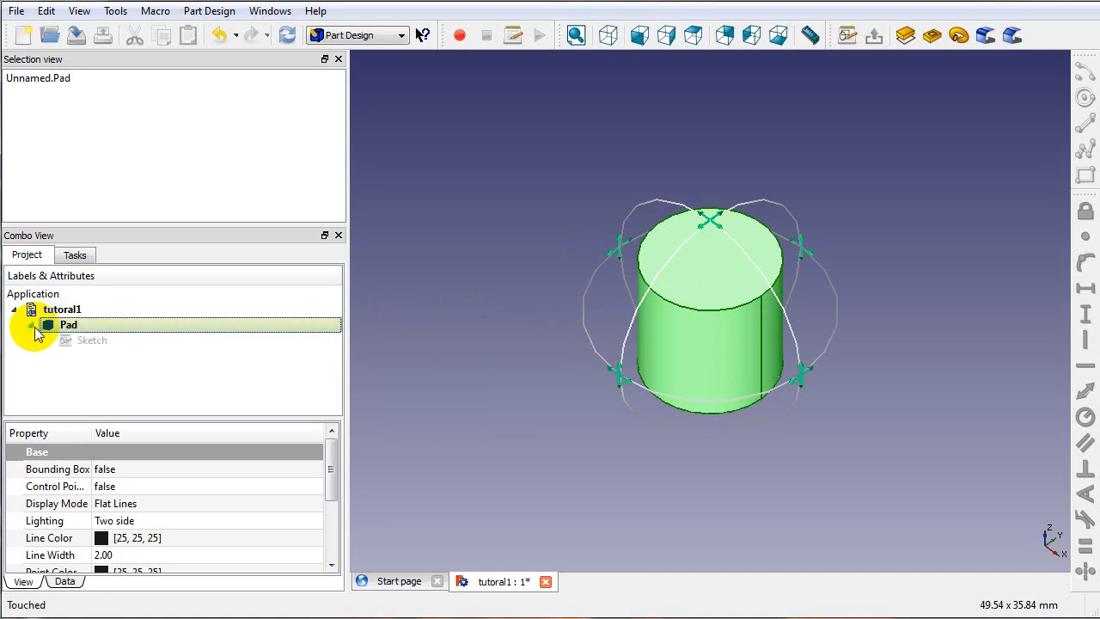
click(32, 325)
click(69, 326)
right_click(67, 325)
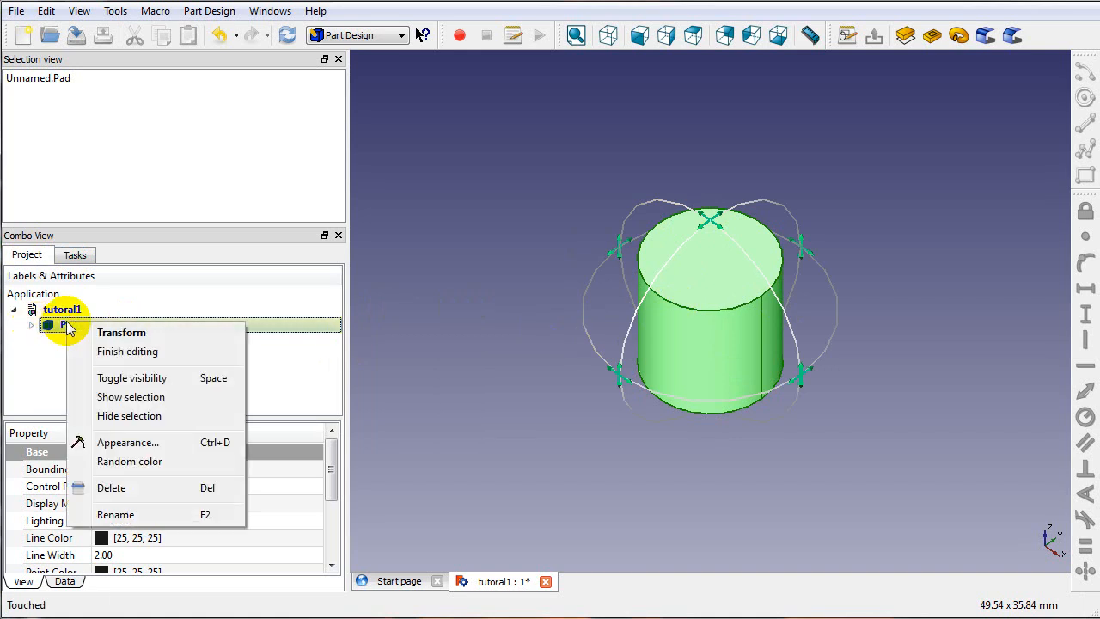
click(61, 326)
click(61, 325)
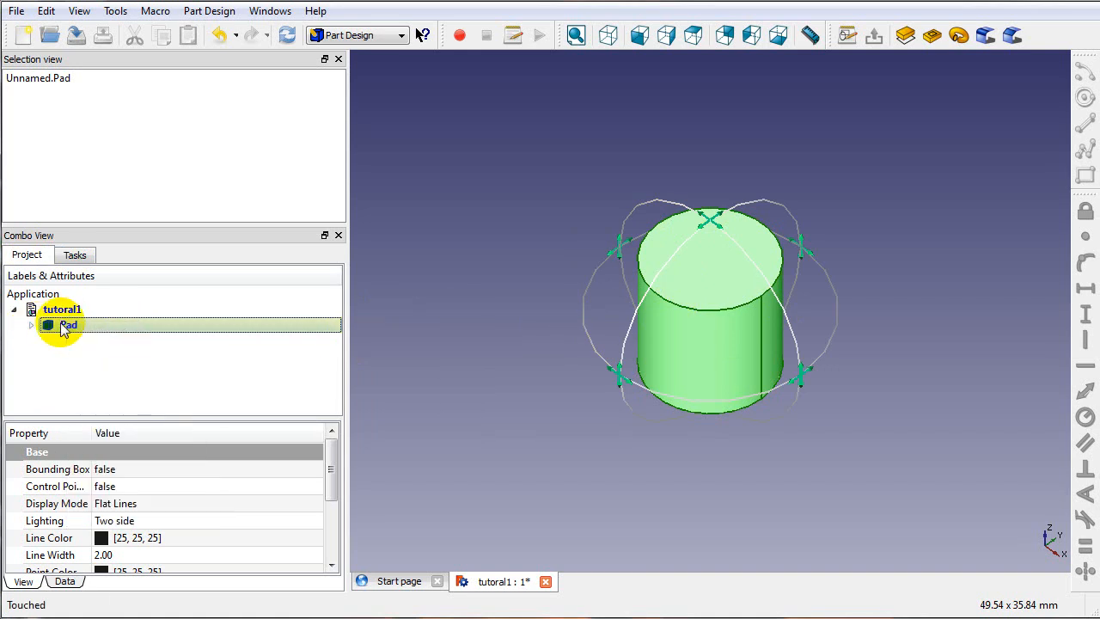
right_click(62, 325)
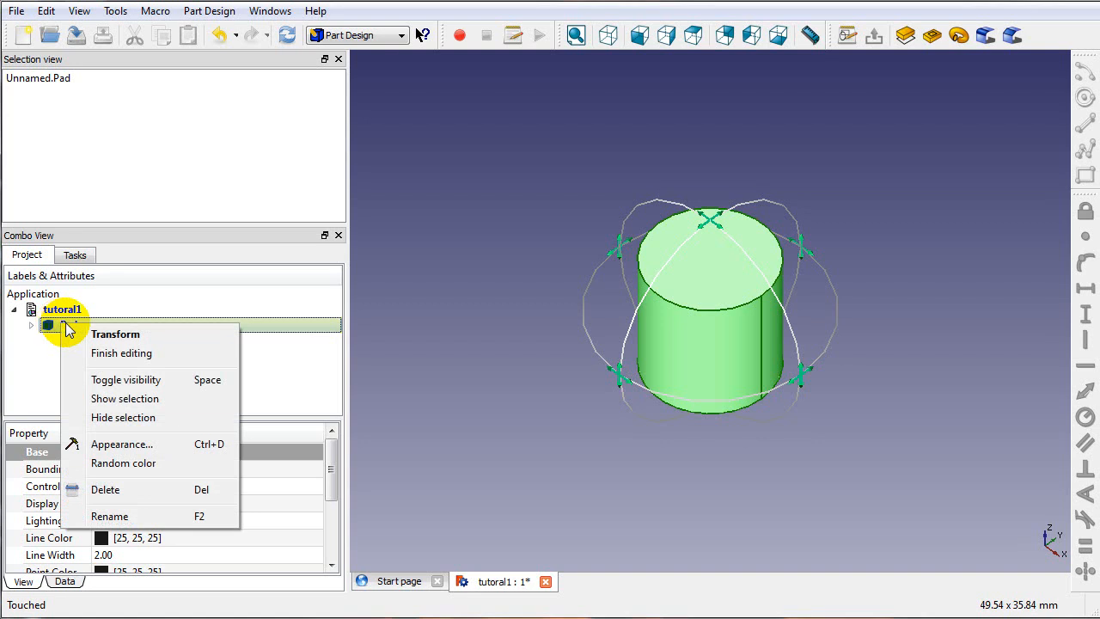
click(122, 354)
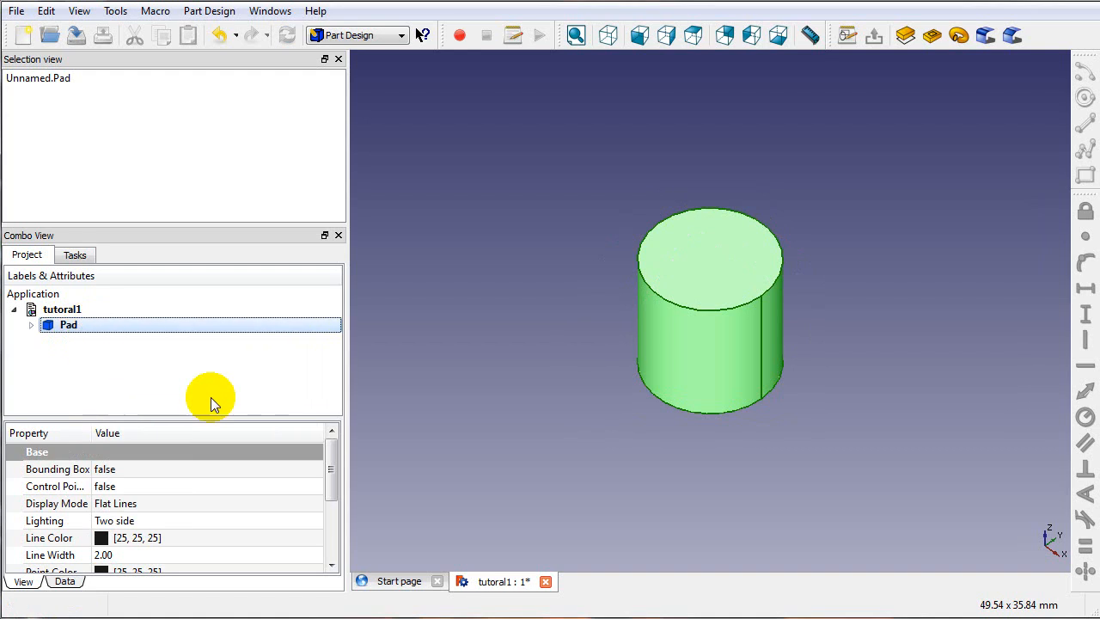
Set the length in the selected pad's data properties to 2 in.
drag(334, 464, 292, 418)
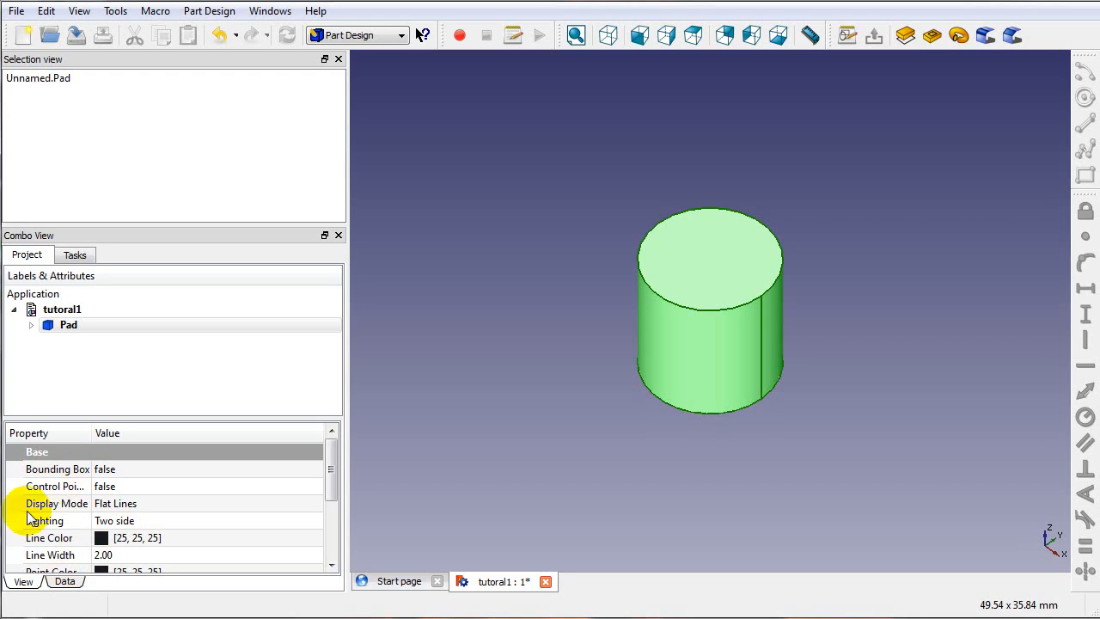
click(66, 582)
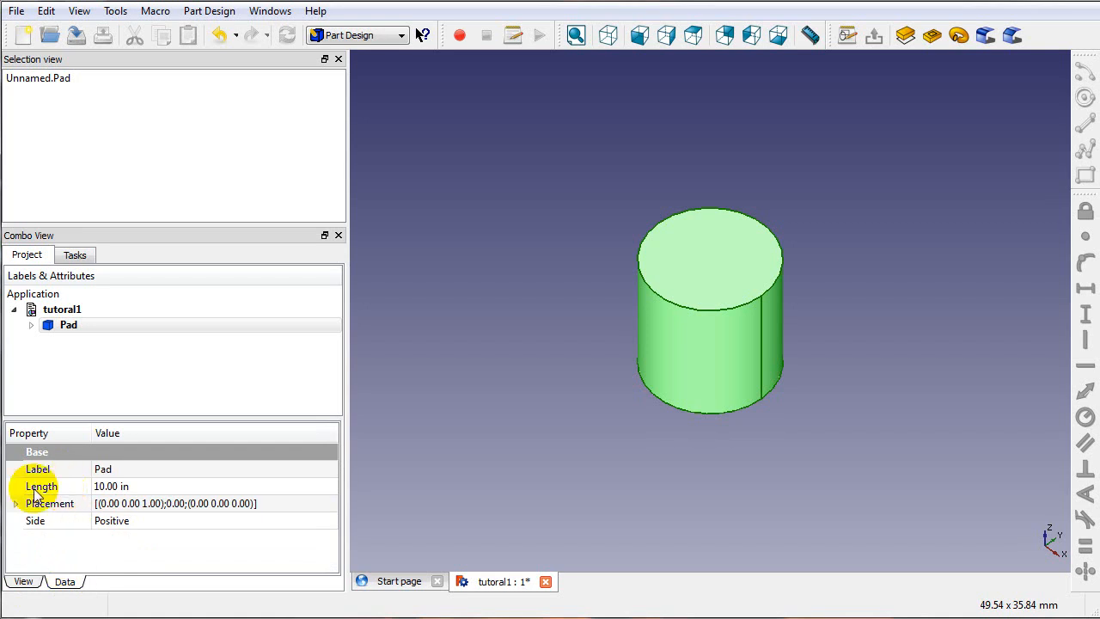
click(119, 486)
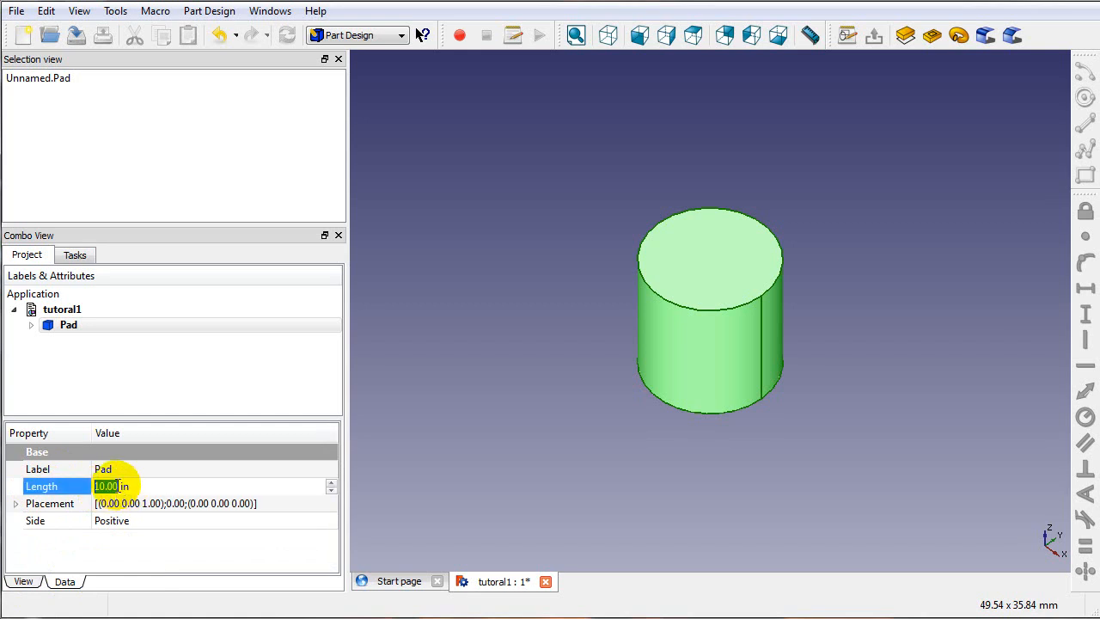
text(2)
key(Return)
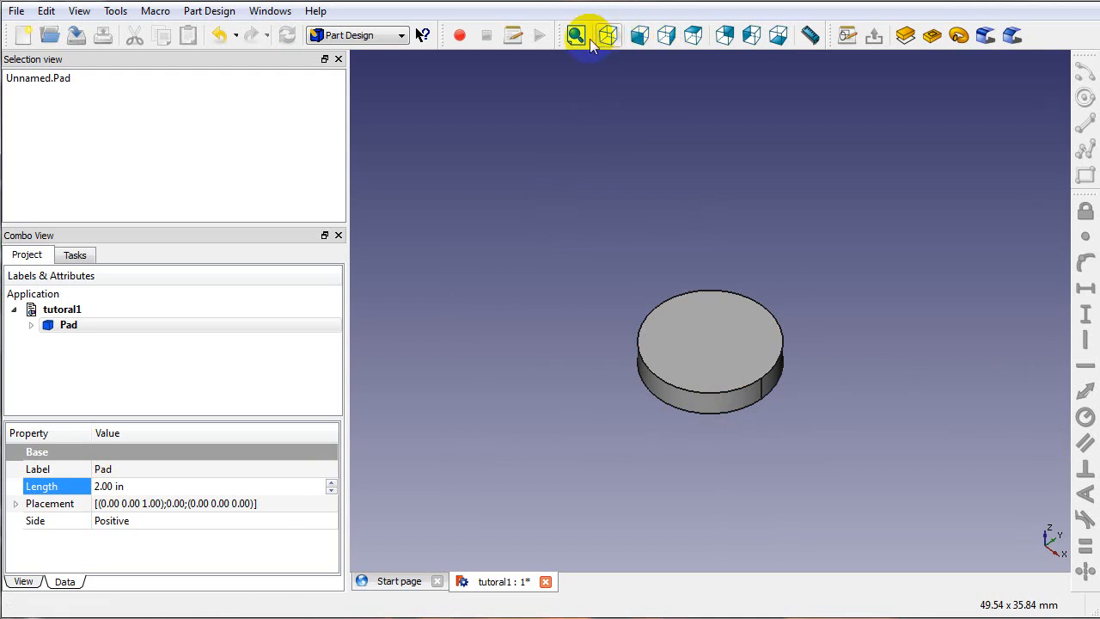
Examine the padded disc from the front, right, rear, left and bottom standard views, finishing with the top view.
click(639, 38)
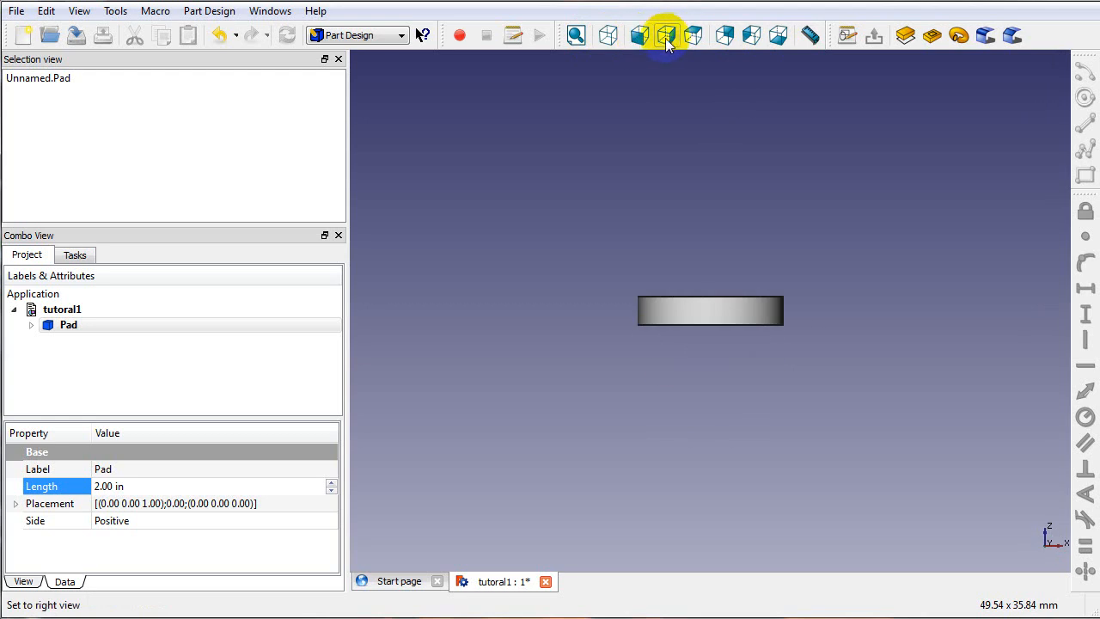
click(667, 40)
click(692, 38)
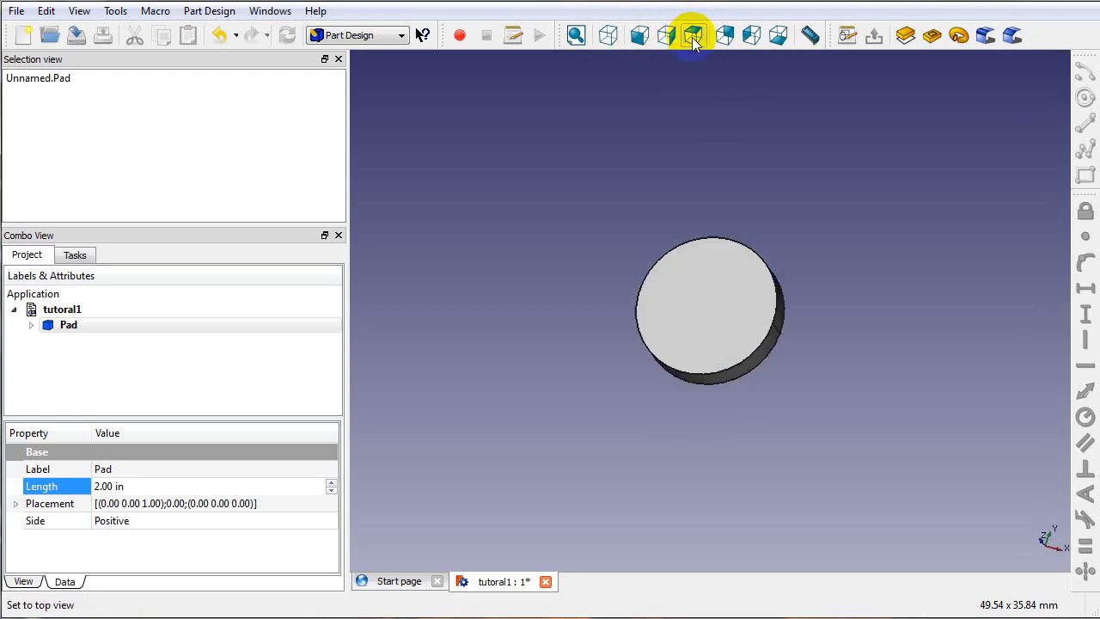
click(726, 37)
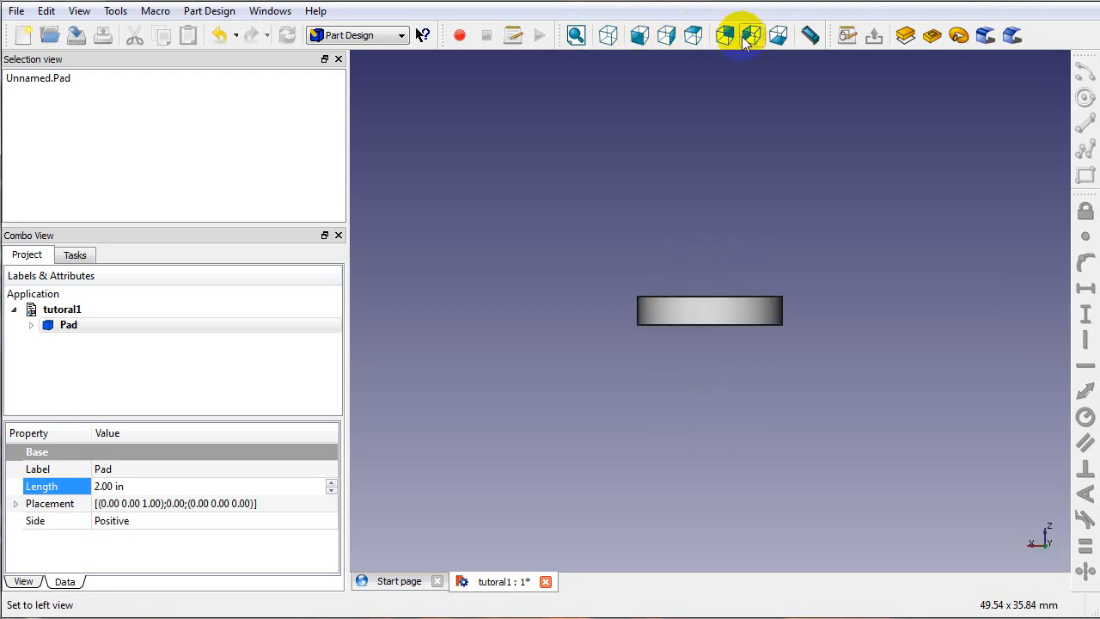
click(746, 42)
click(787, 43)
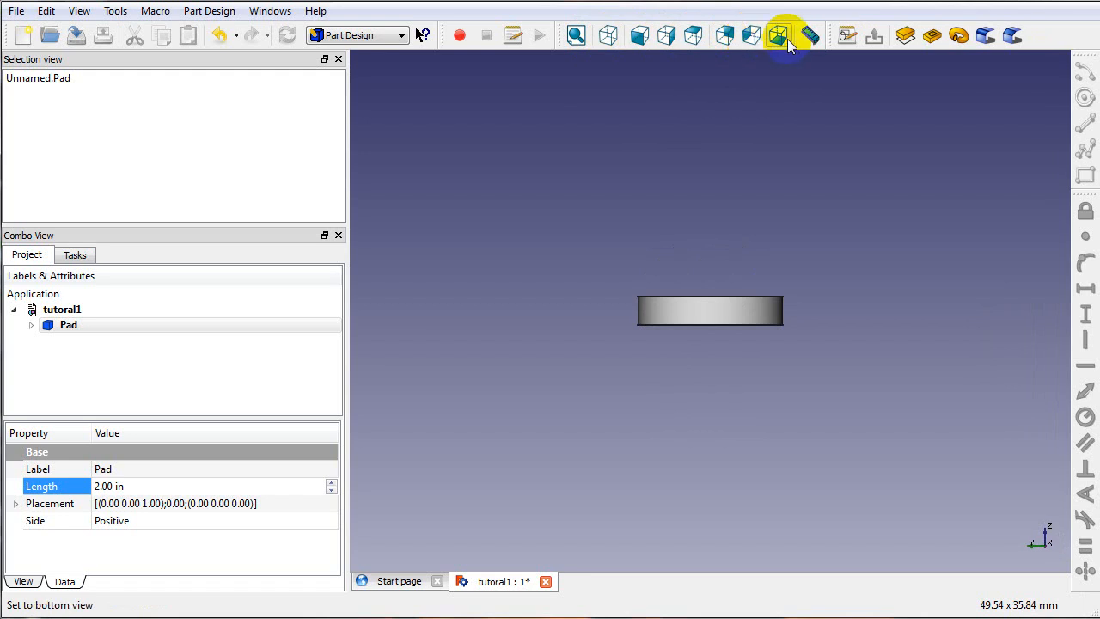
click(694, 36)
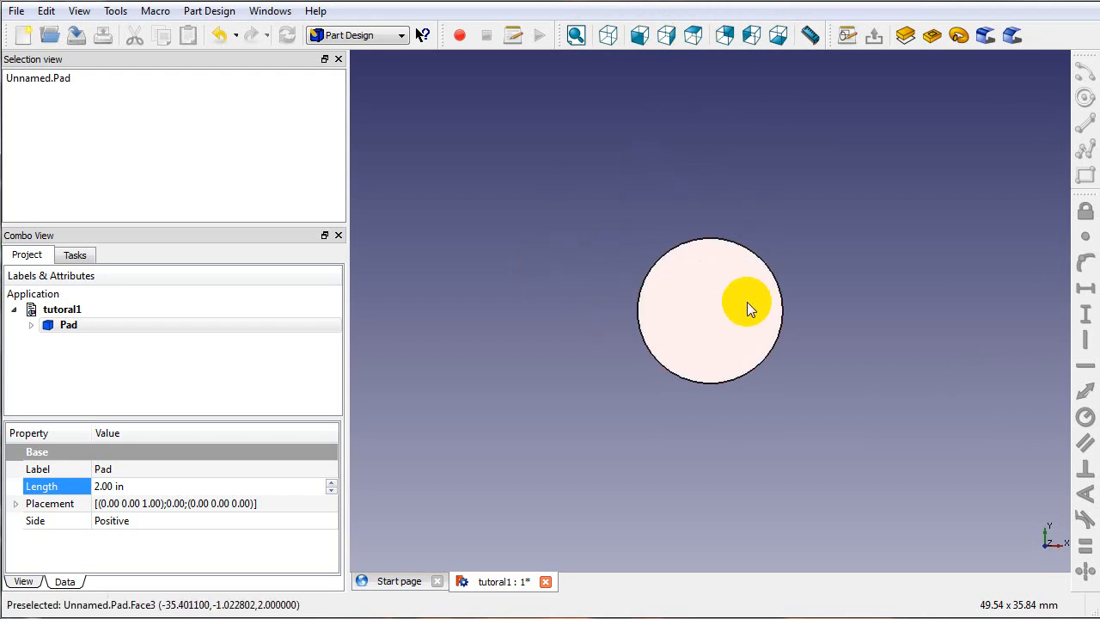
Create a second sketch and draw a circle centred on the padded disc, passing through about (-31.4, -6.8).
click(118, 360)
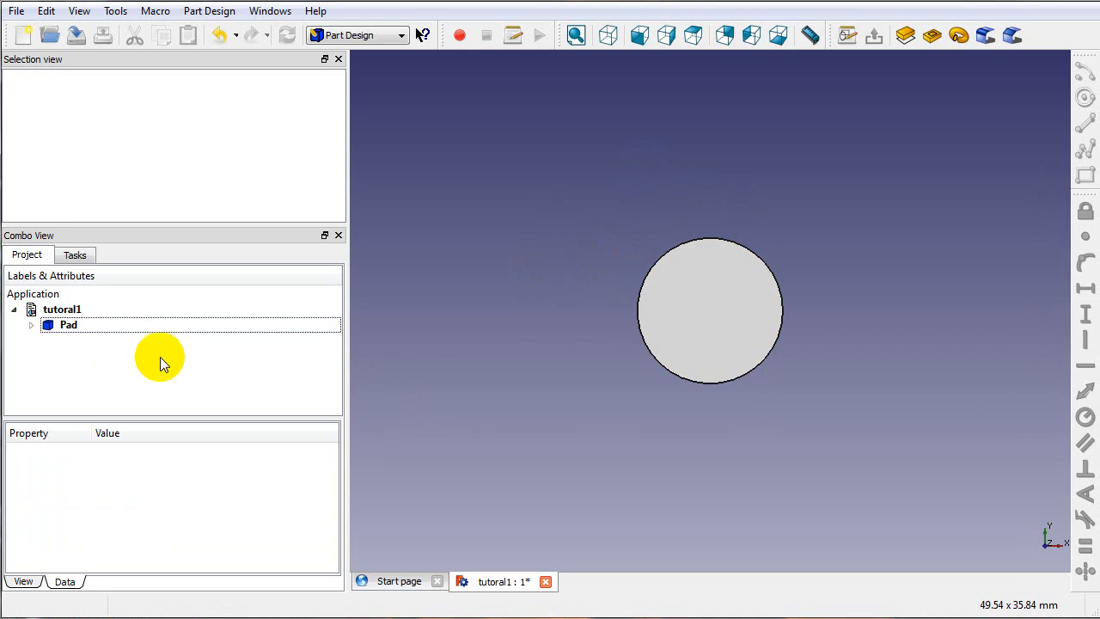
click(846, 37)
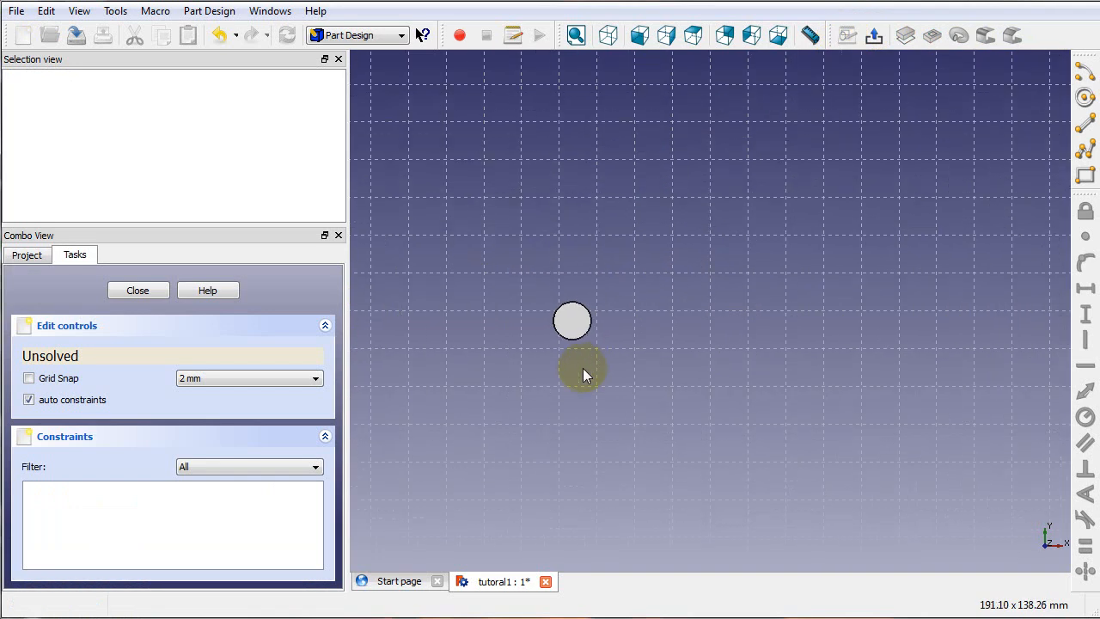
scroll(582, 368, up, 7)
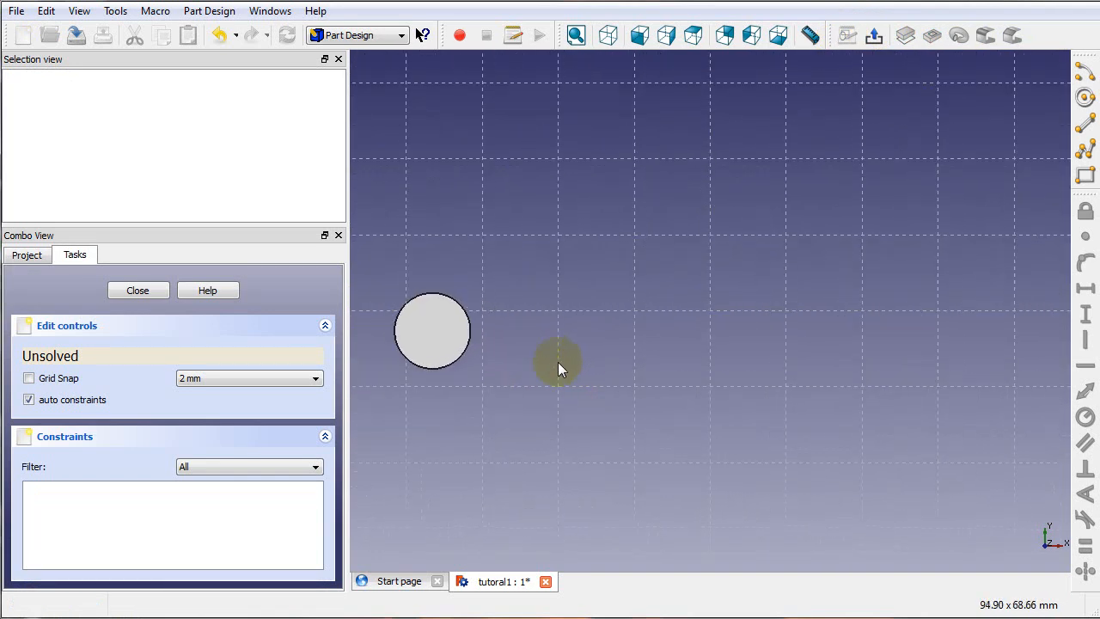
middle_drag(476, 380, 697, 353)
scroll(696, 353, up, 1)
scroll(696, 353, down, 1)
scroll(696, 353, up, 4)
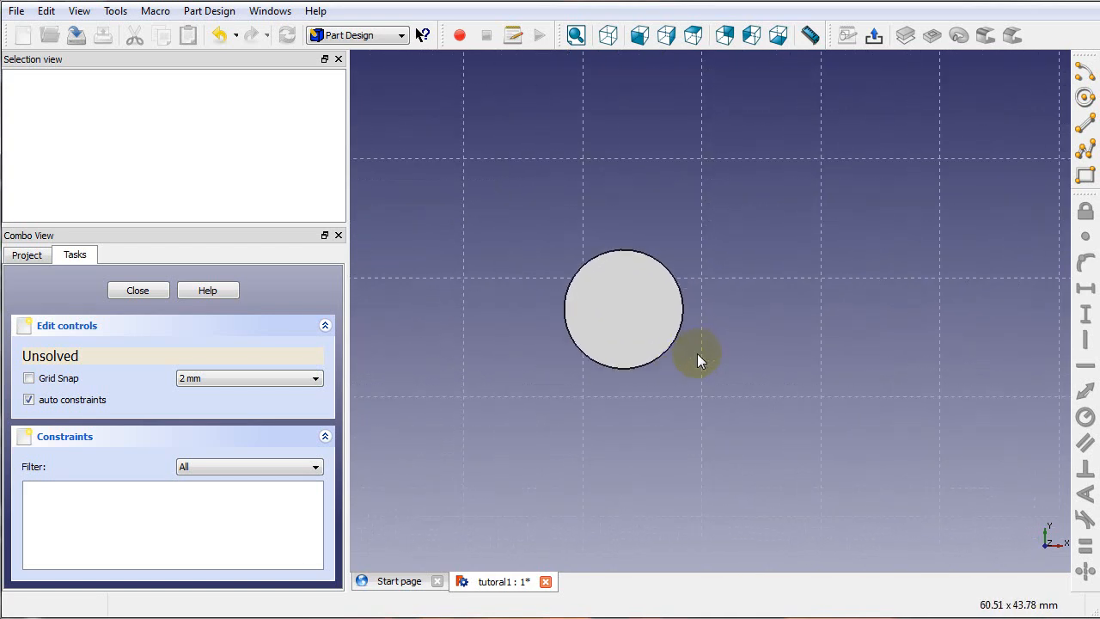
scroll(697, 353, up, 1)
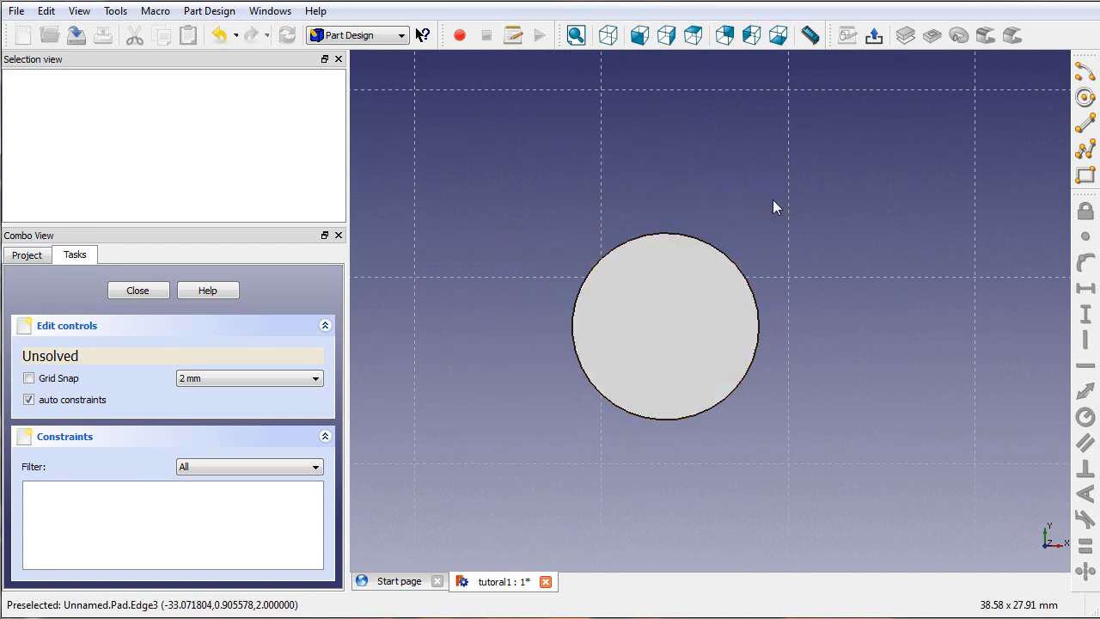
click(1085, 97)
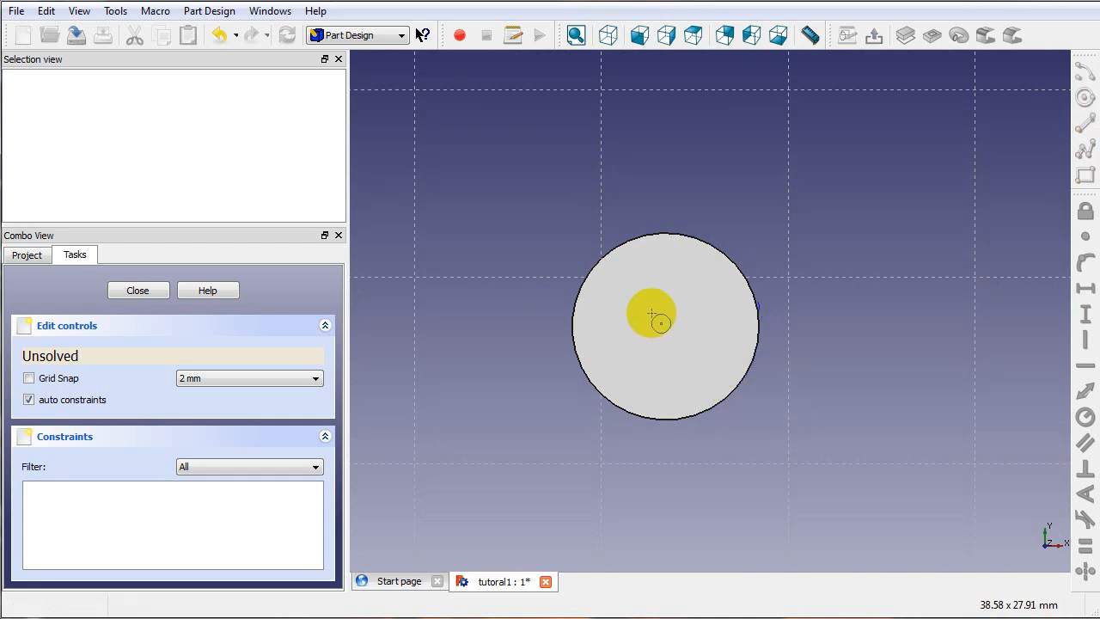
drag(664, 324, 706, 377)
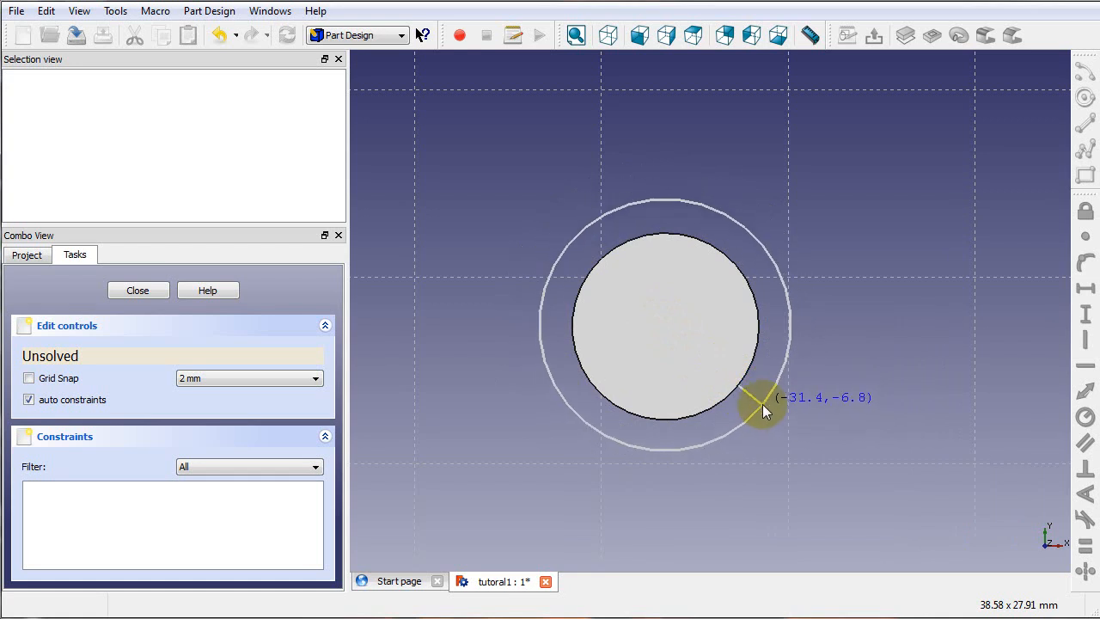
click(762, 404)
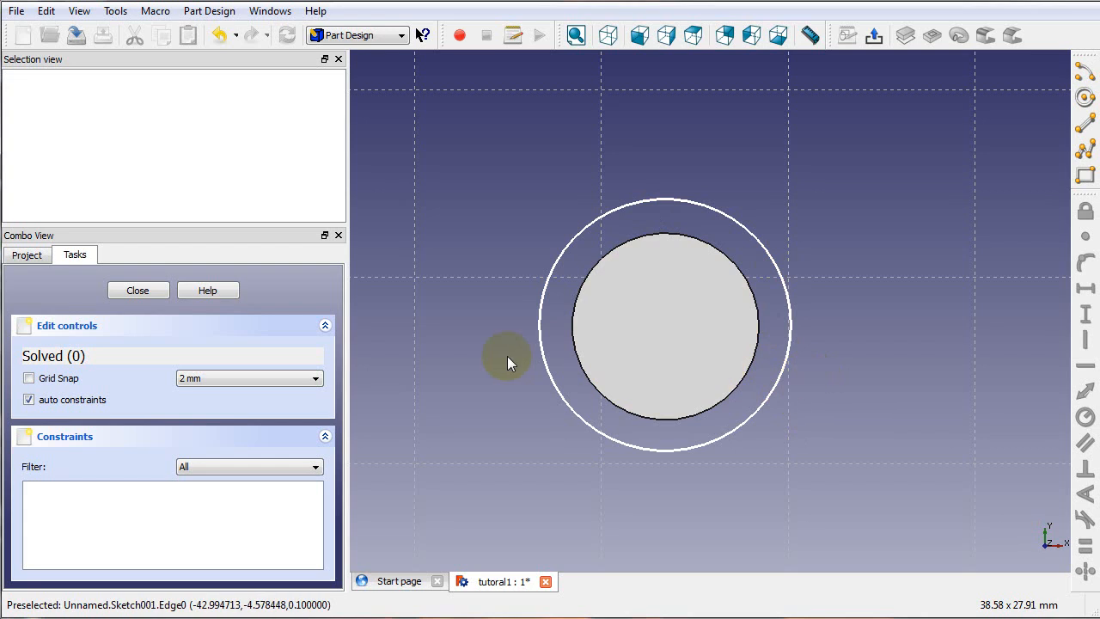
Hide the pad and expand it in the project tree to reveal the sketch beneath it.
click(39, 259)
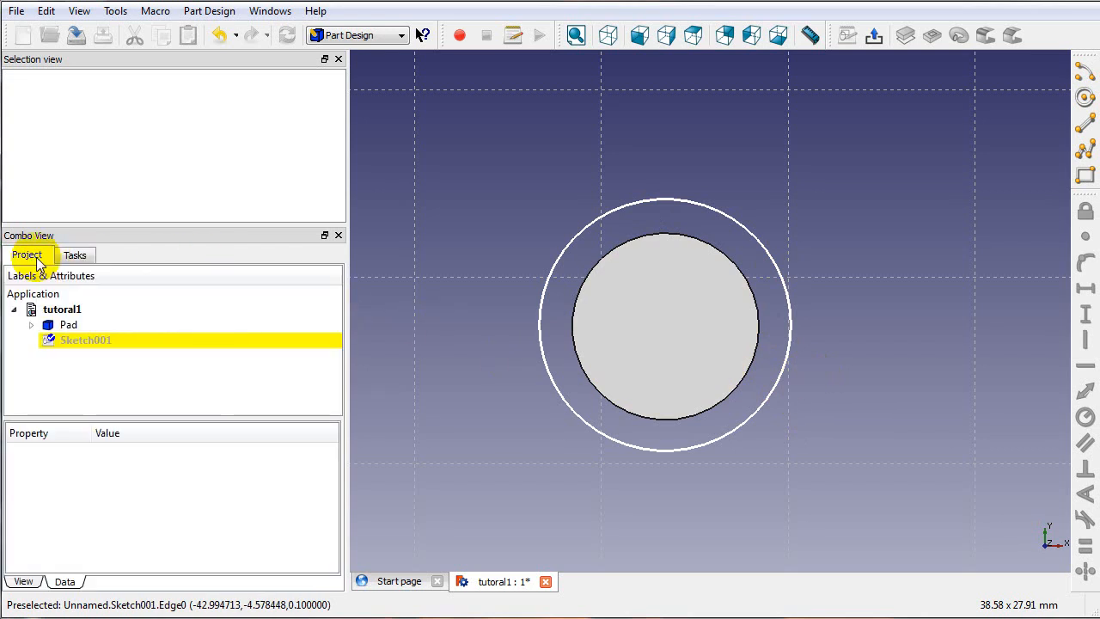
click(69, 325)
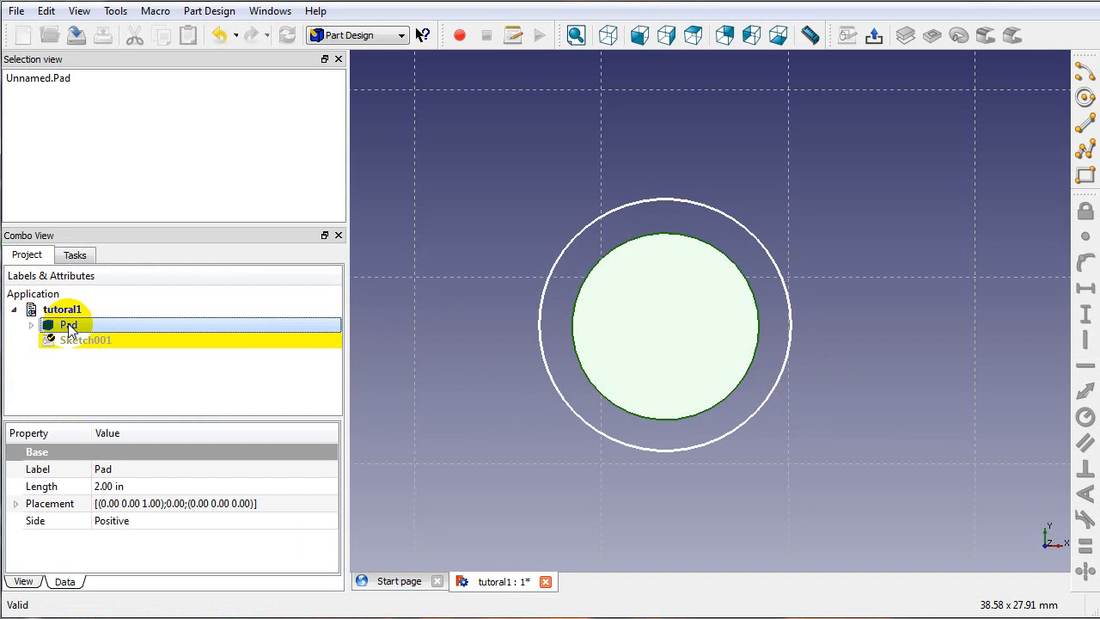
key(space)
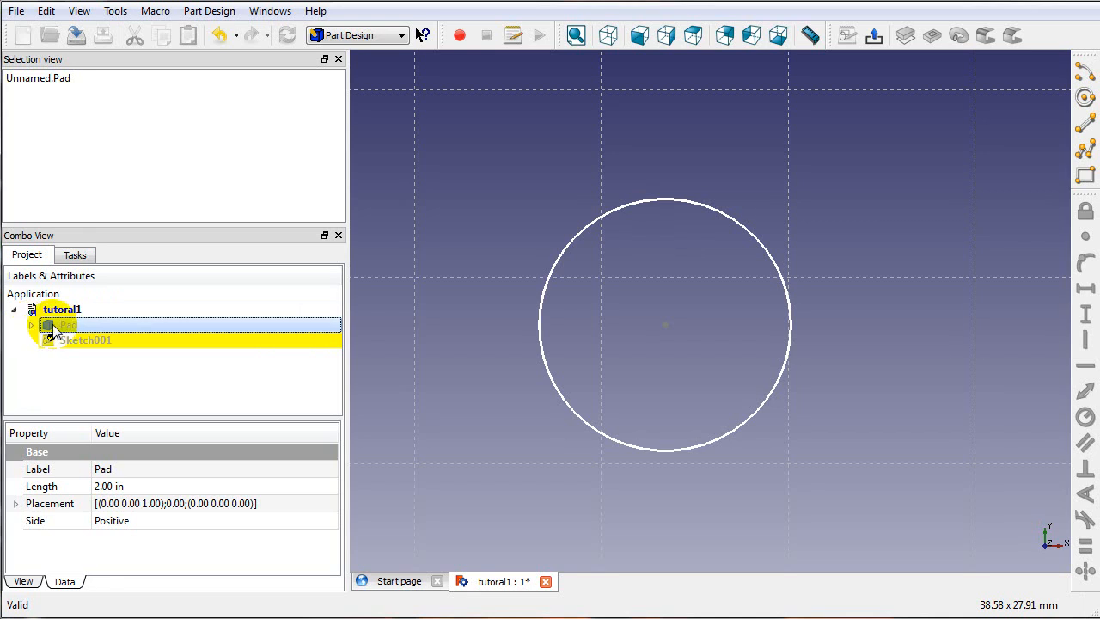
click(32, 325)
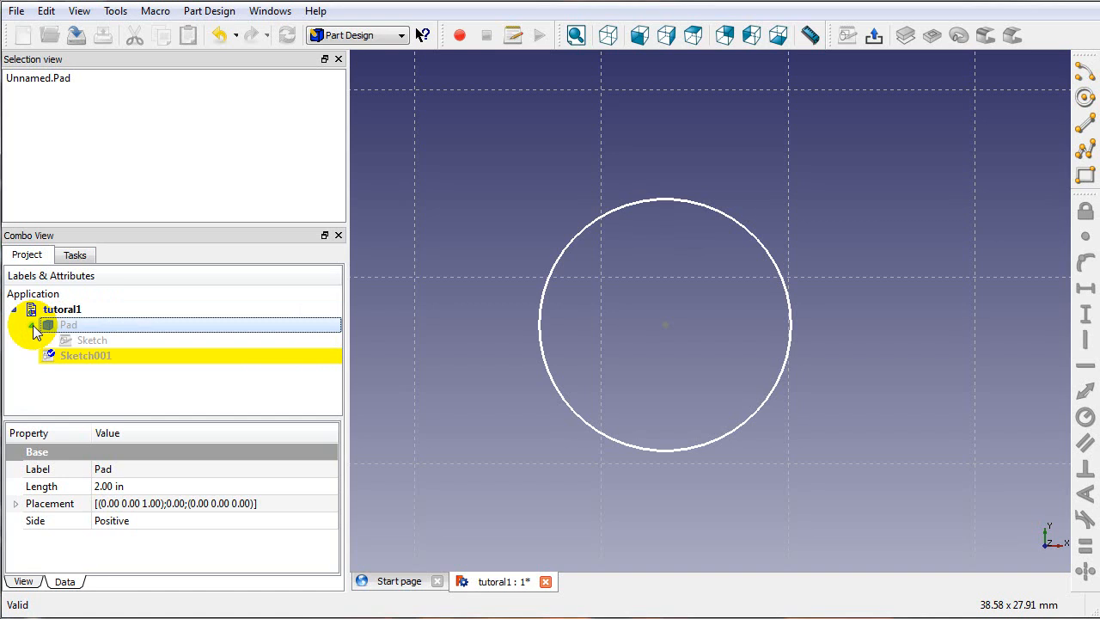
Make the pad's base sketch visible alongside the circle of the second sketch.
click(76, 341)
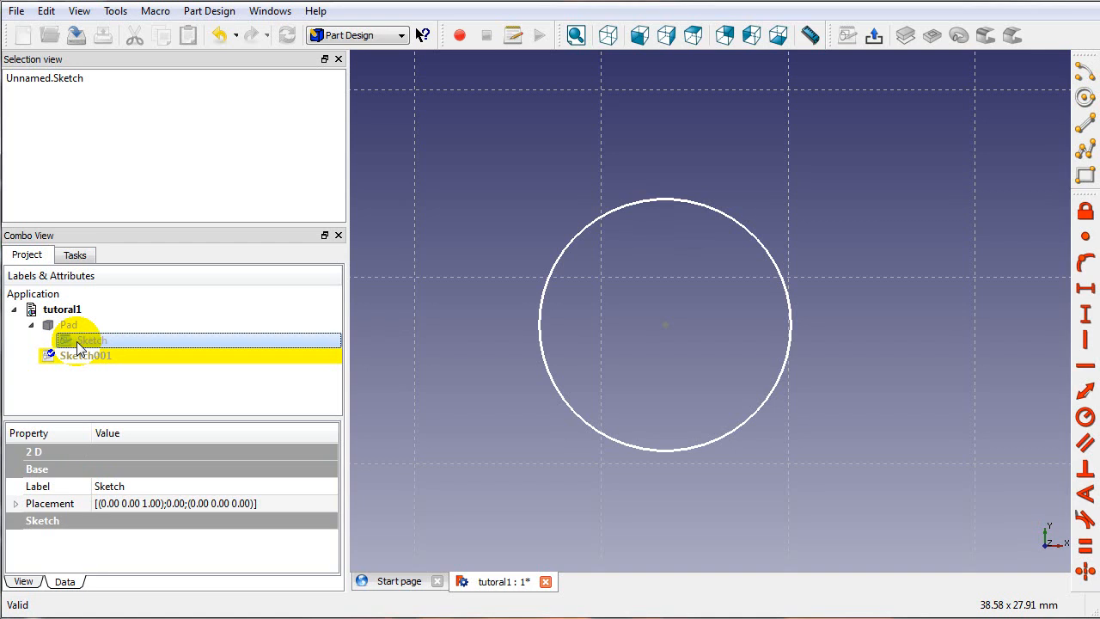
key(space)
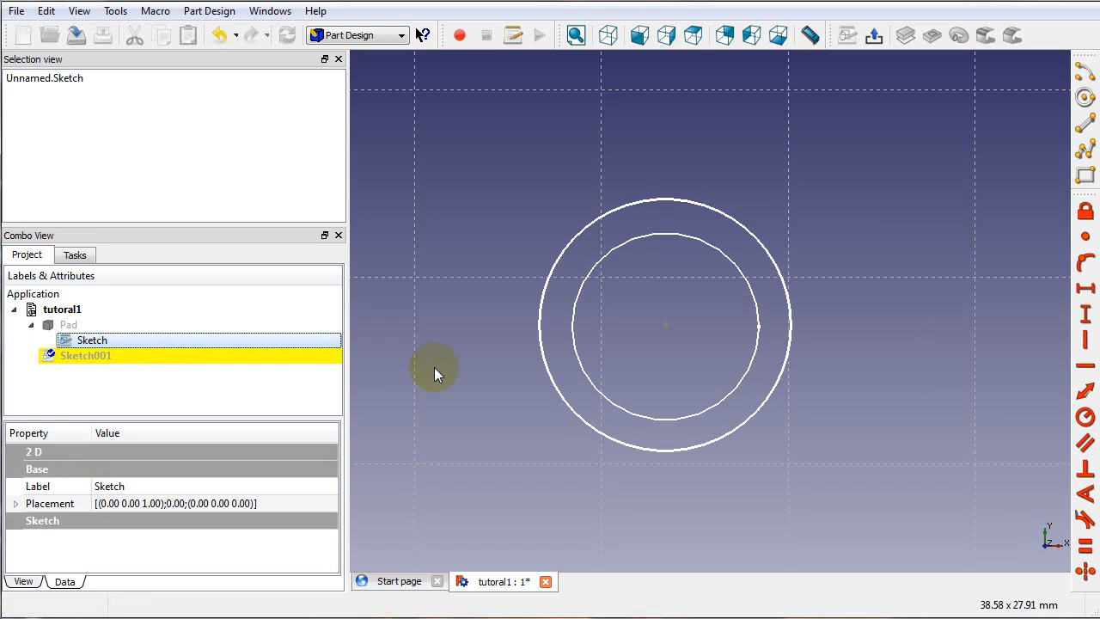
Try to apply a coincident constraint between the new circle's centre and the pad's base sketch.
click(539, 319)
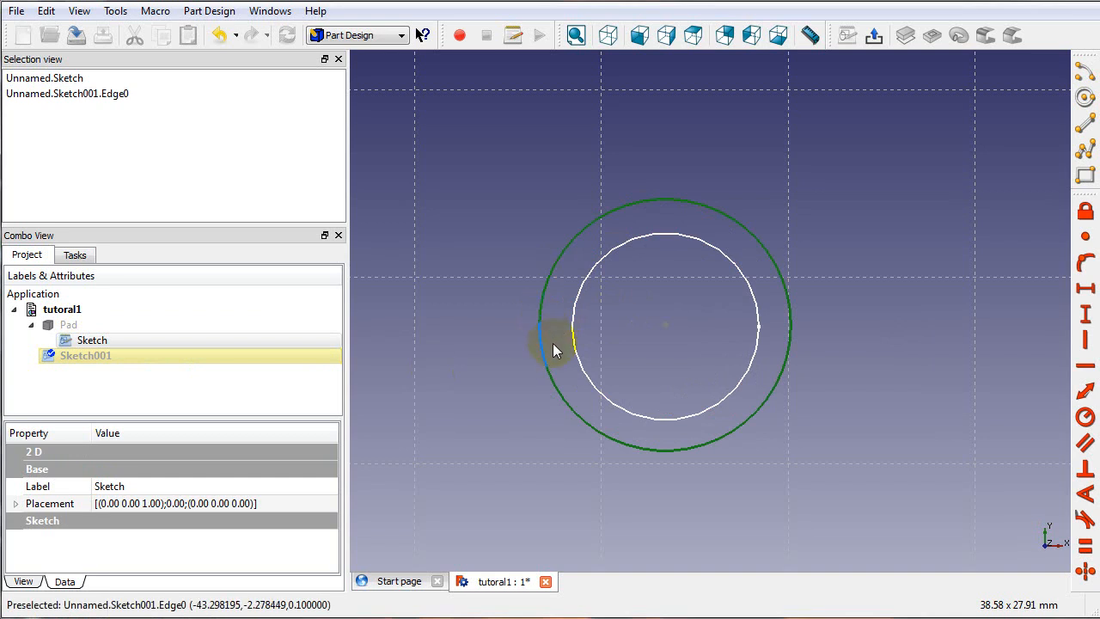
click(668, 331)
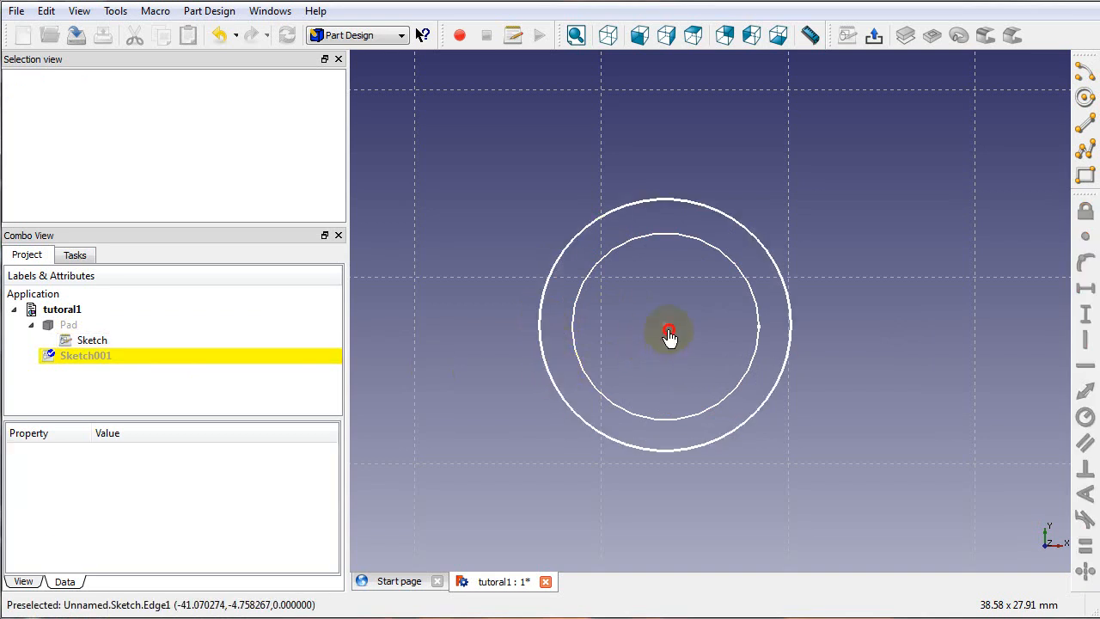
click(666, 327)
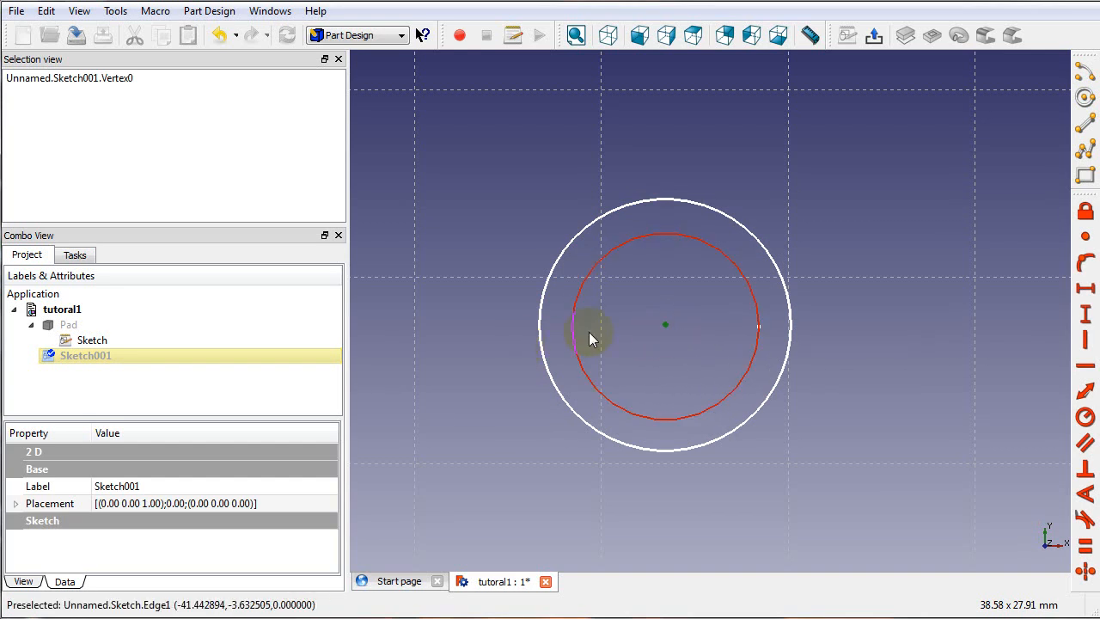
click(720, 400)
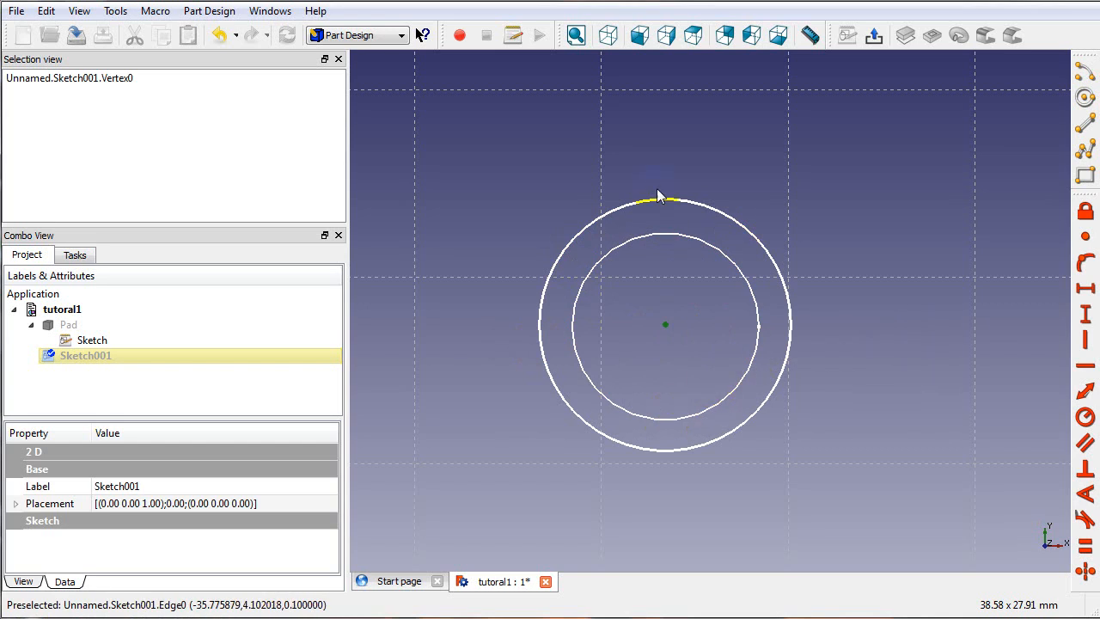
click(724, 363)
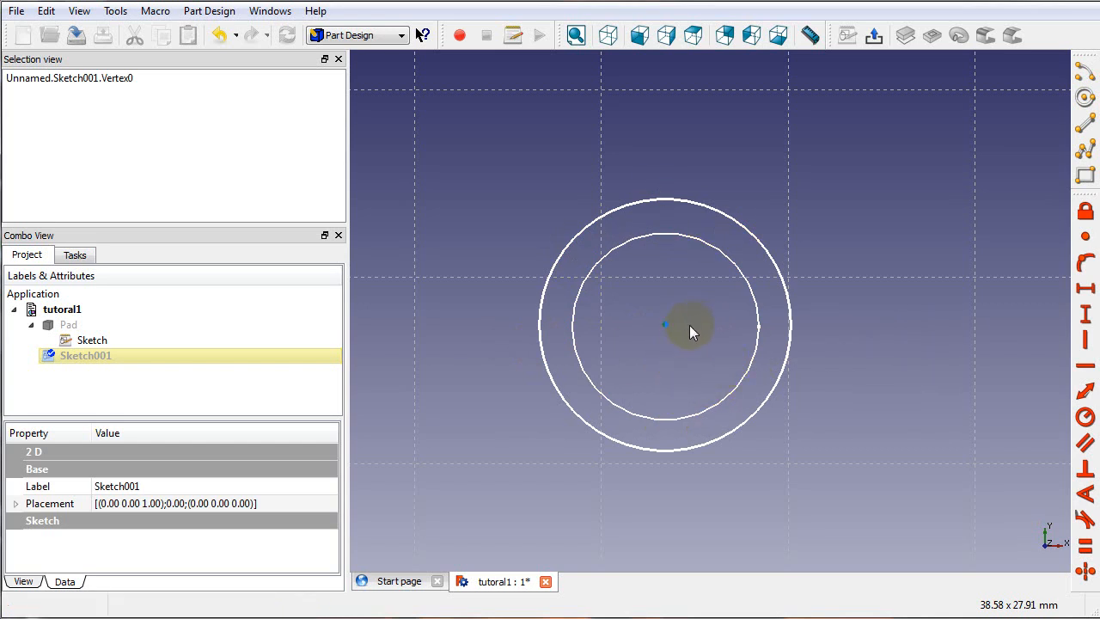
click(114, 340)
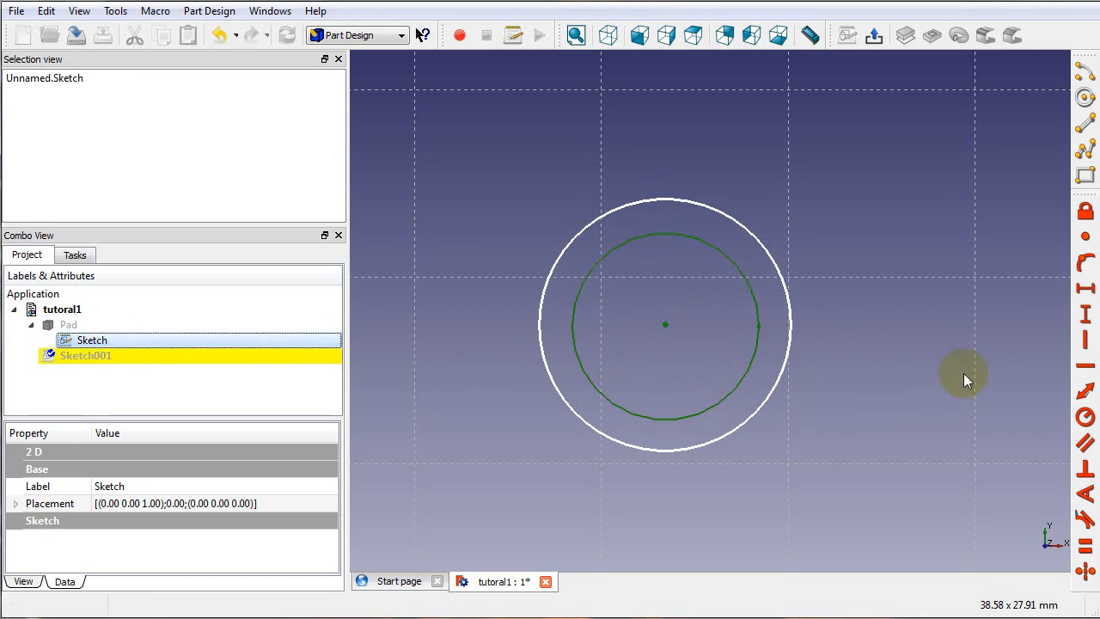
click(1084, 238)
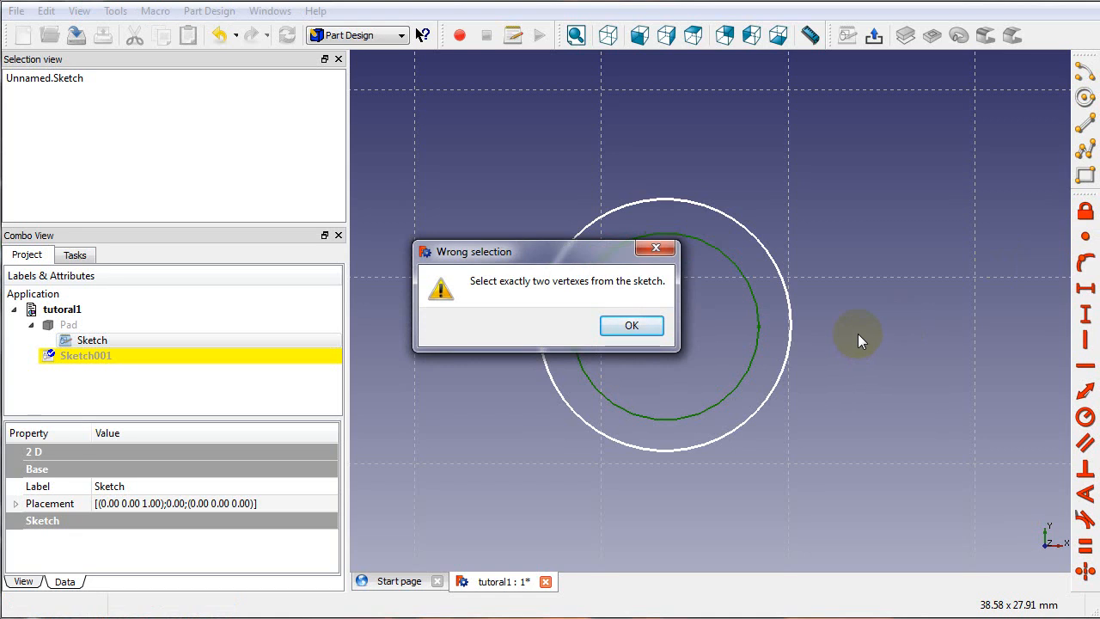
click(648, 327)
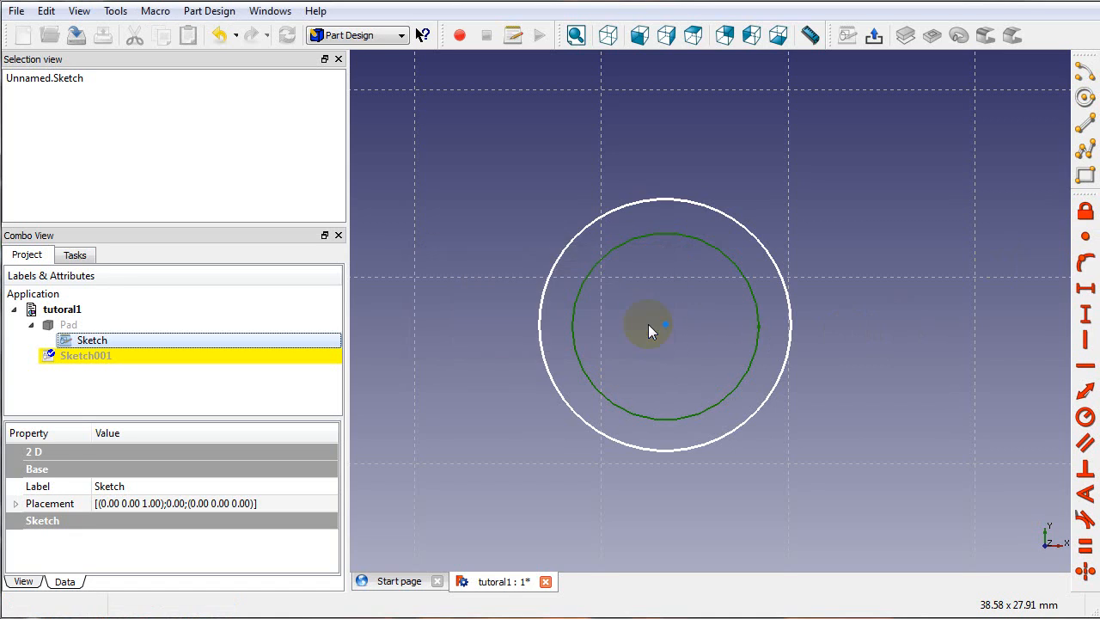
click(626, 208)
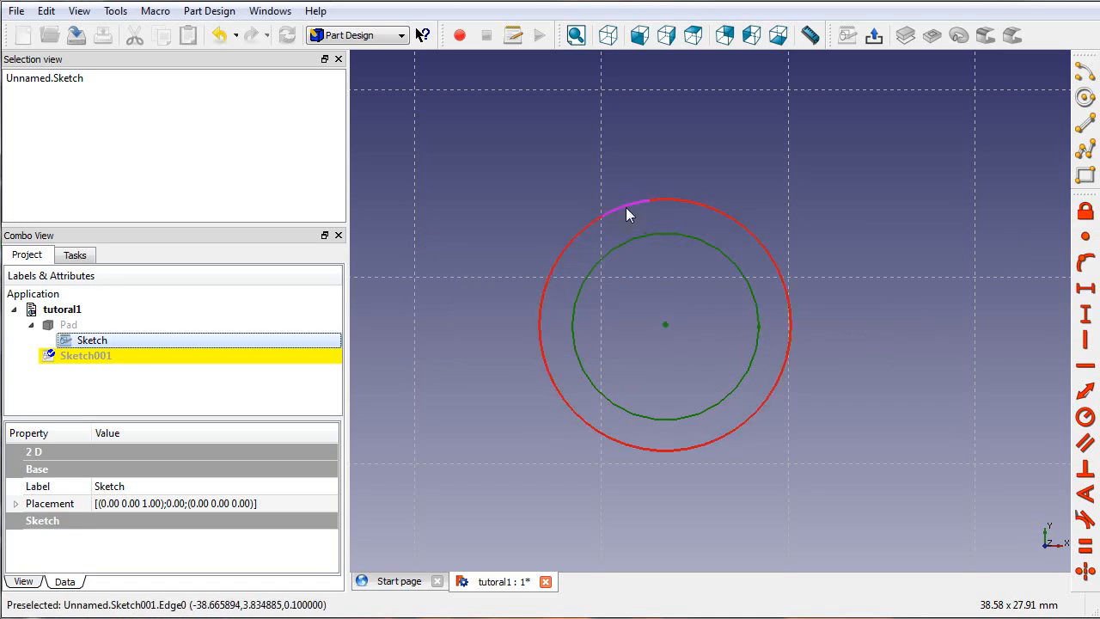
click(626, 210)
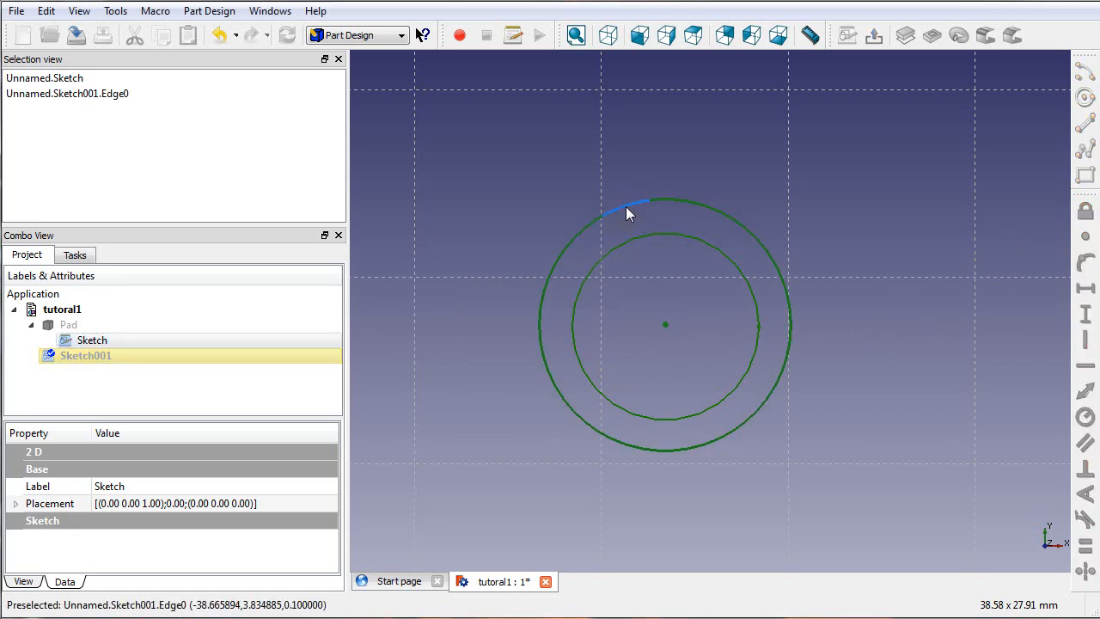
click(673, 200)
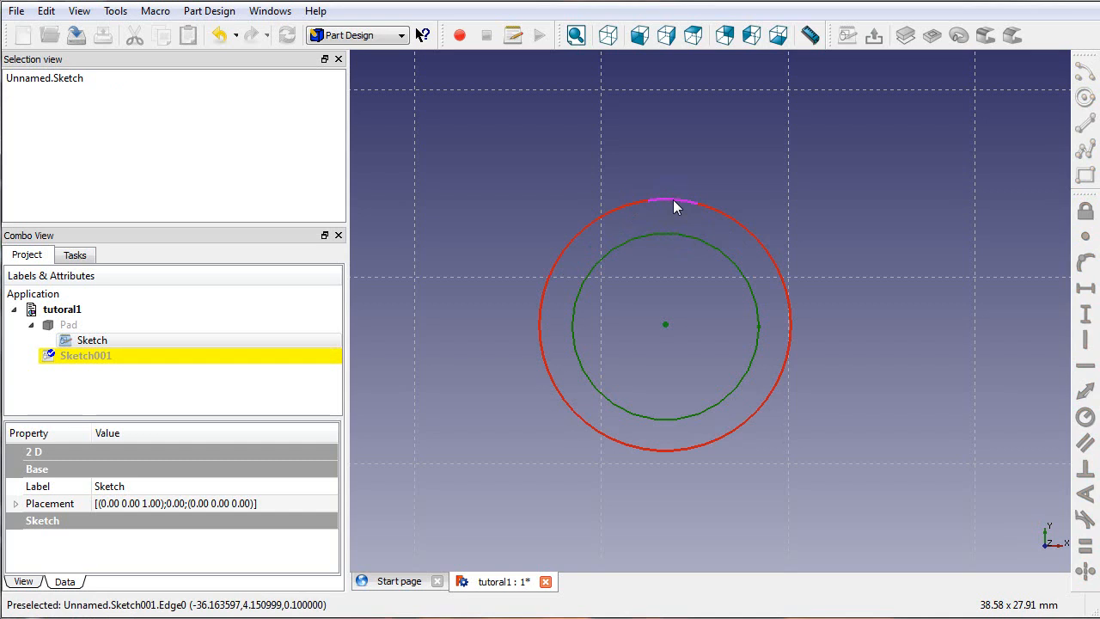
click(670, 199)
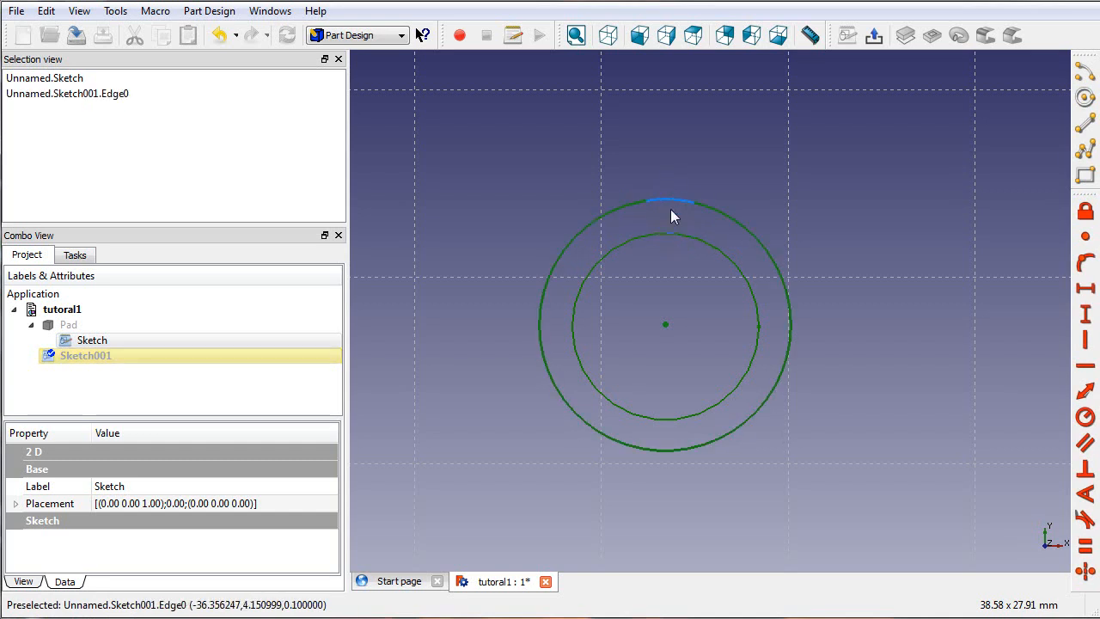
click(670, 233)
click(670, 201)
click(668, 327)
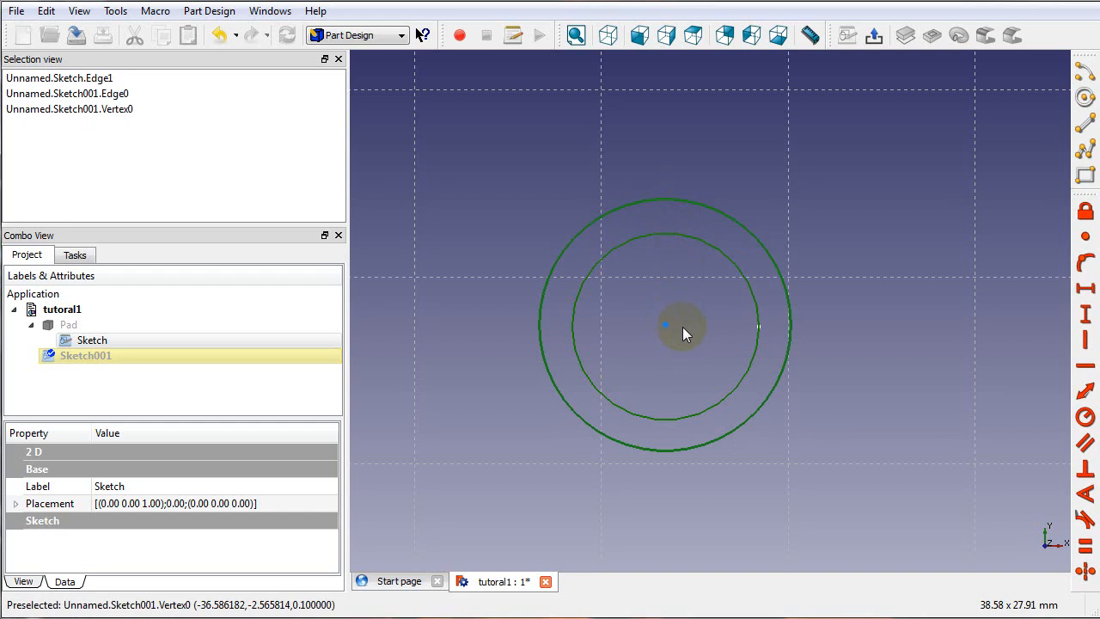
click(501, 306)
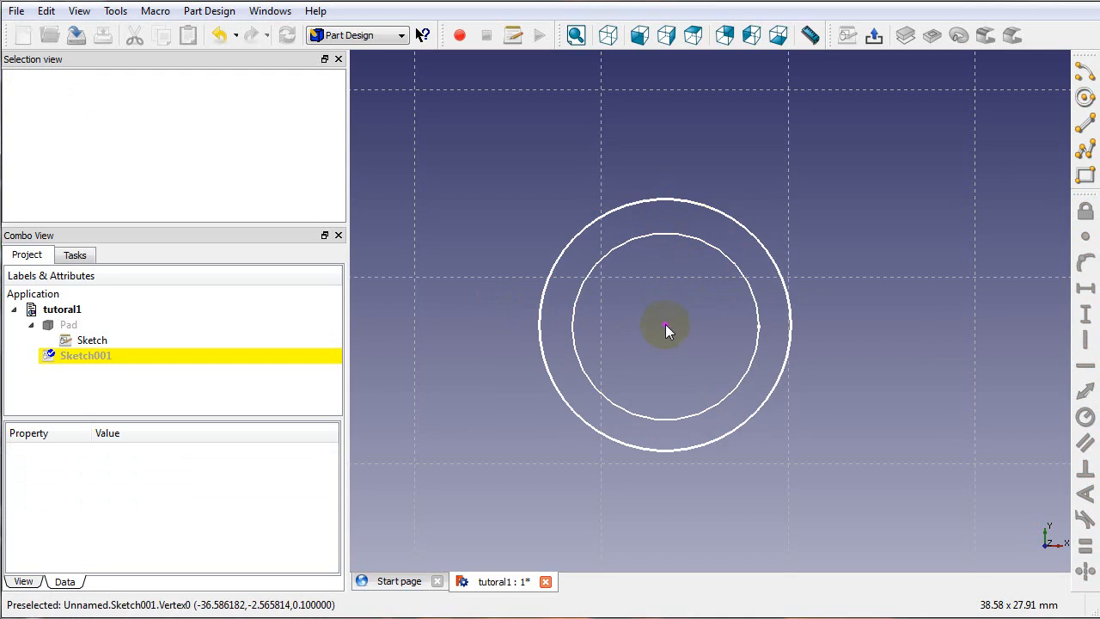
Try to apply a radius constraint with both the outer circle and its centre point selected.
scroll(665, 327, down, 1)
scroll(668, 329, up, 4)
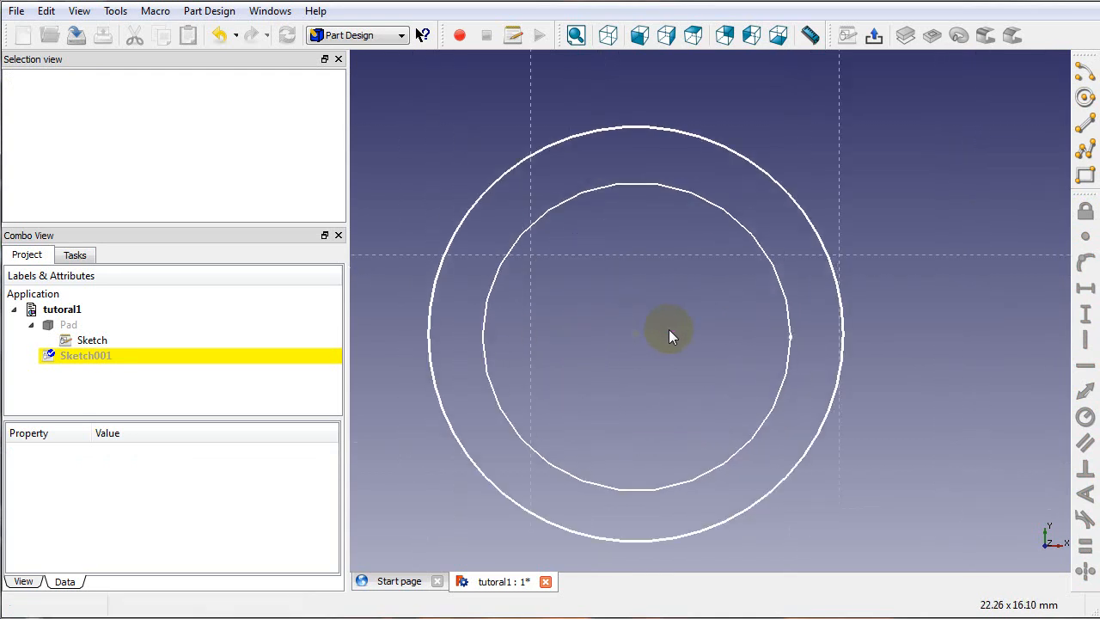
scroll(668, 329, up, 3)
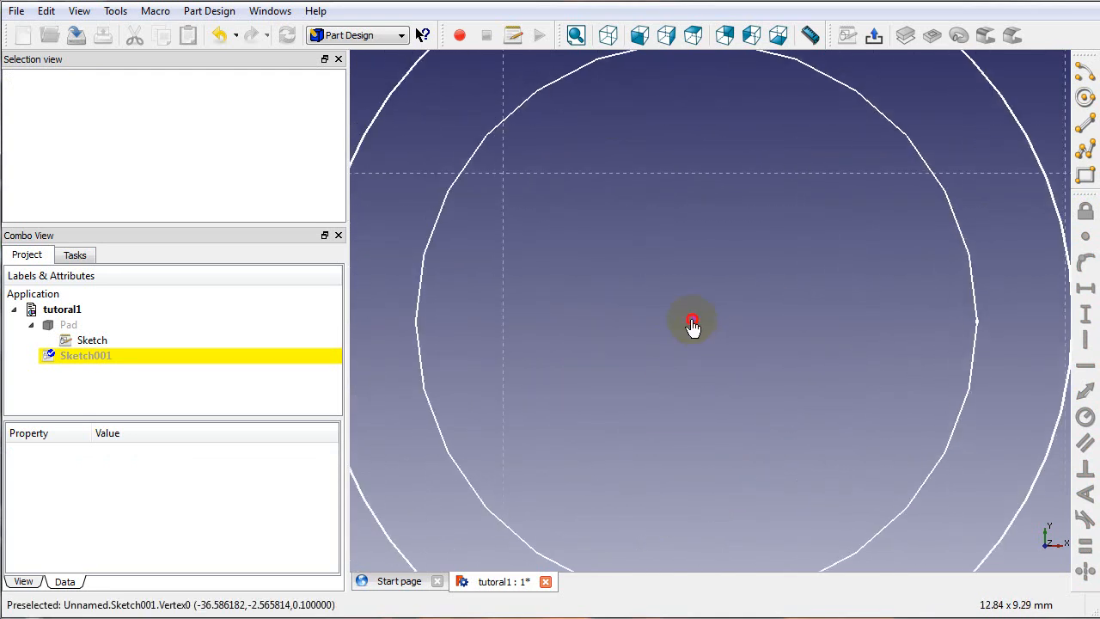
click(692, 322)
scroll(697, 340, up, 1)
scroll(703, 343, down, 3)
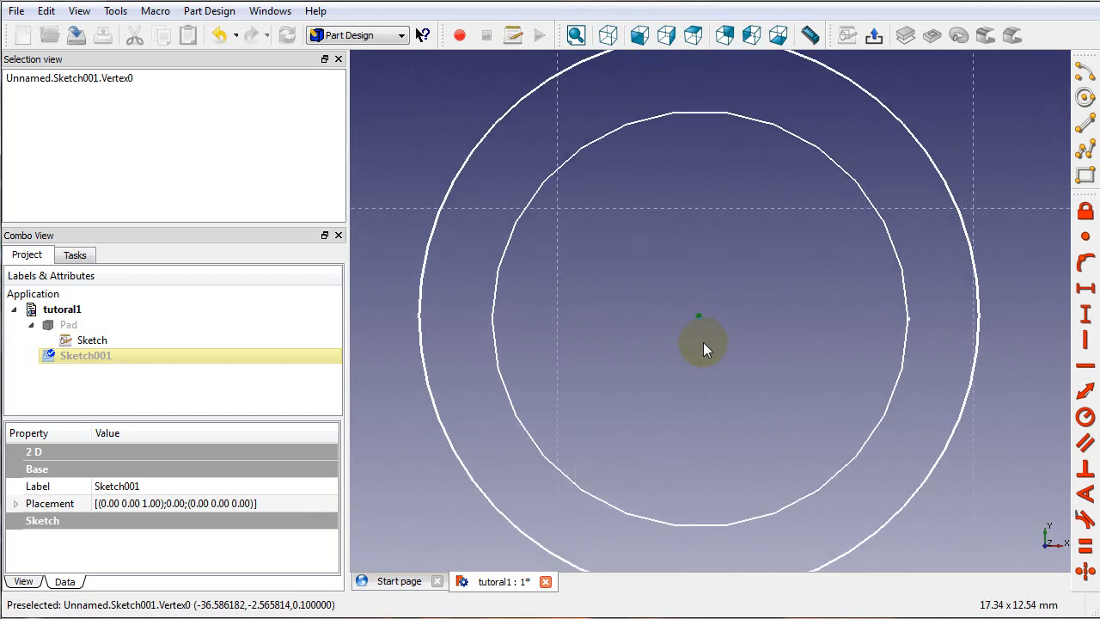
scroll(703, 342, down, 1)
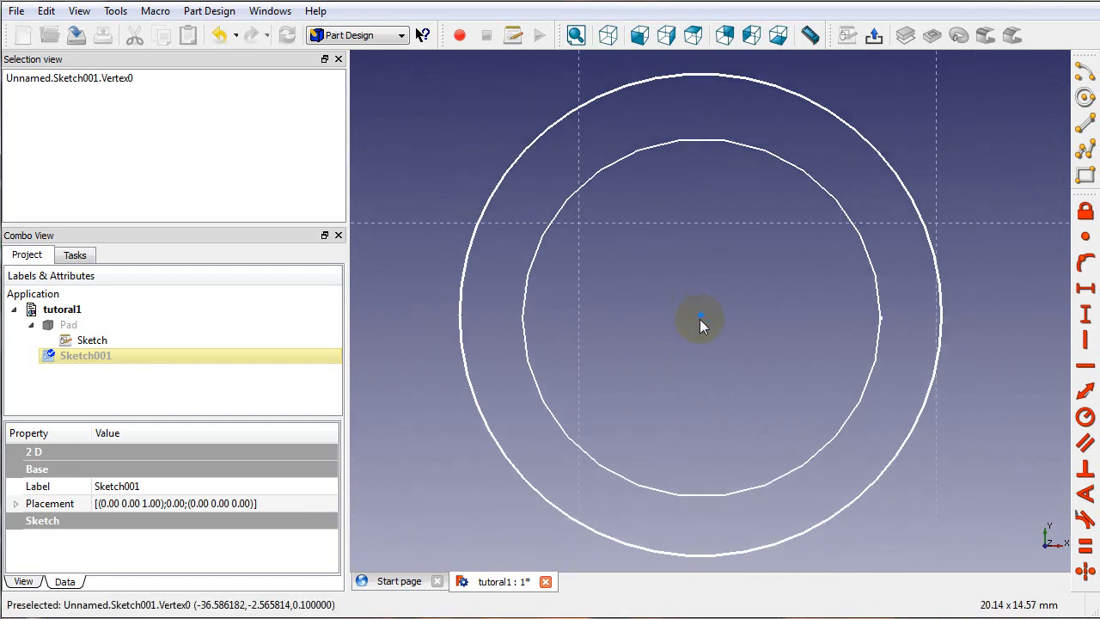
scroll(699, 267, up, 1)
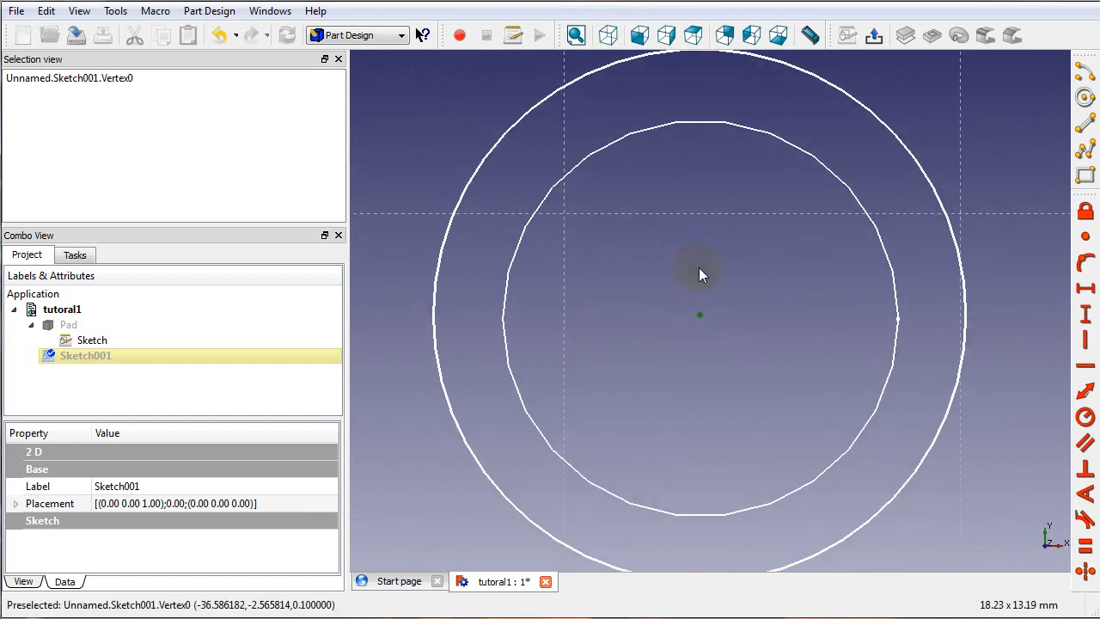
scroll(698, 267, down, 2)
click(697, 107)
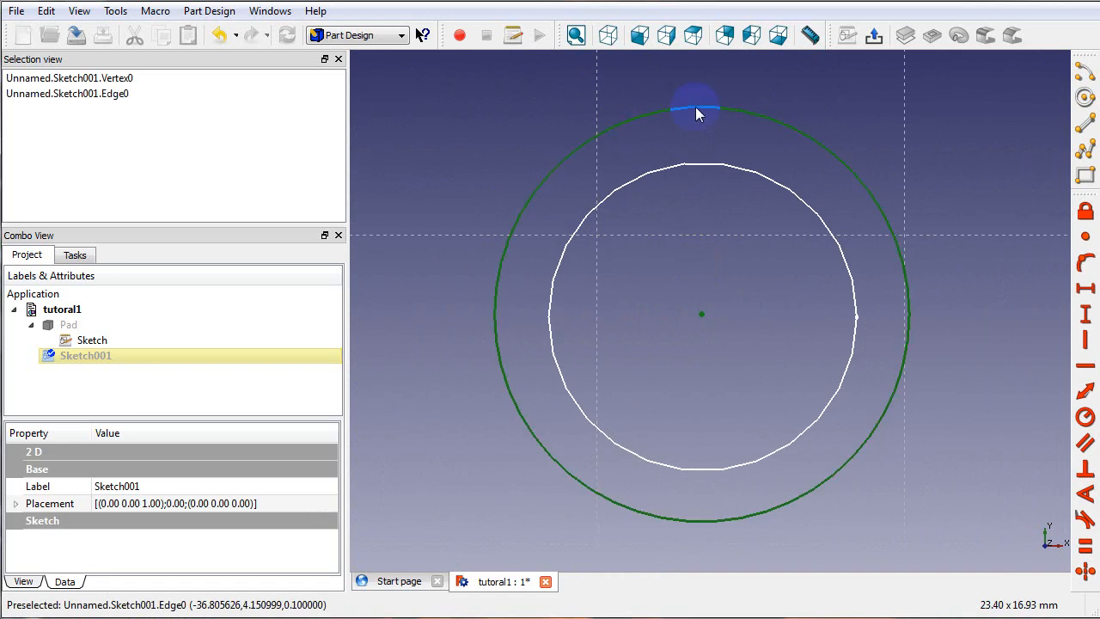
click(1085, 420)
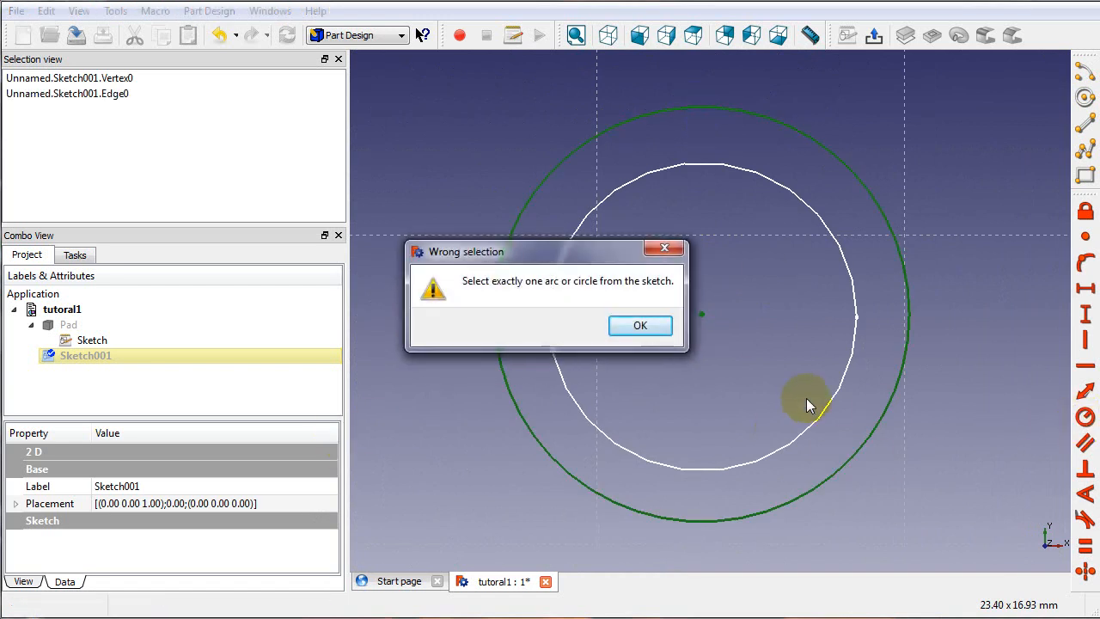
click(651, 324)
Apply a radius constraint to the outer circle alone in the second sketch.
click(997, 333)
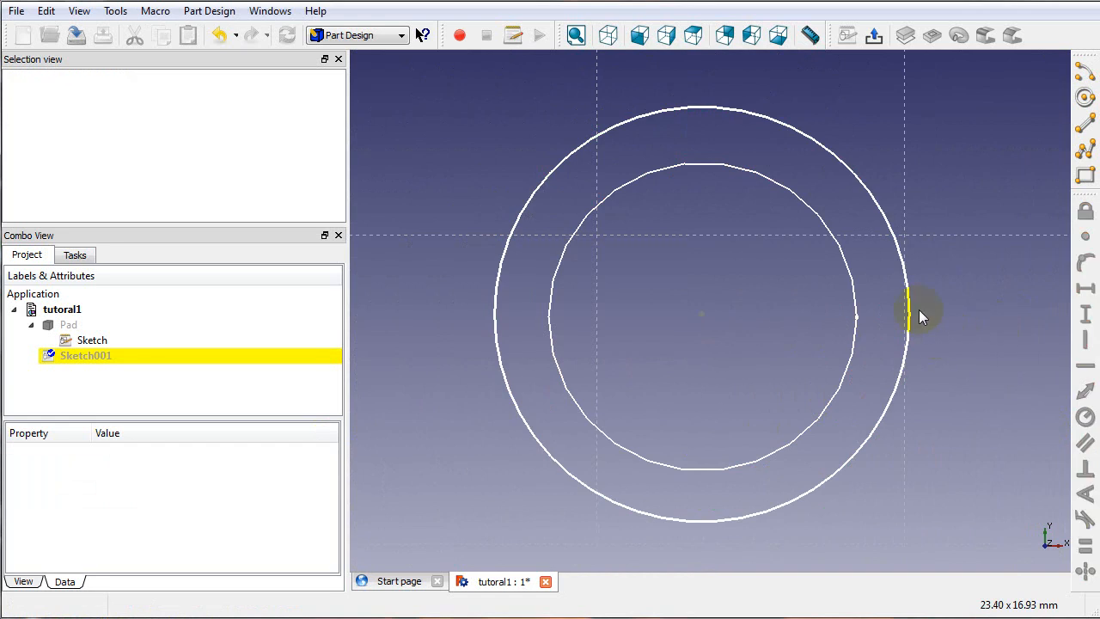
click(908, 304)
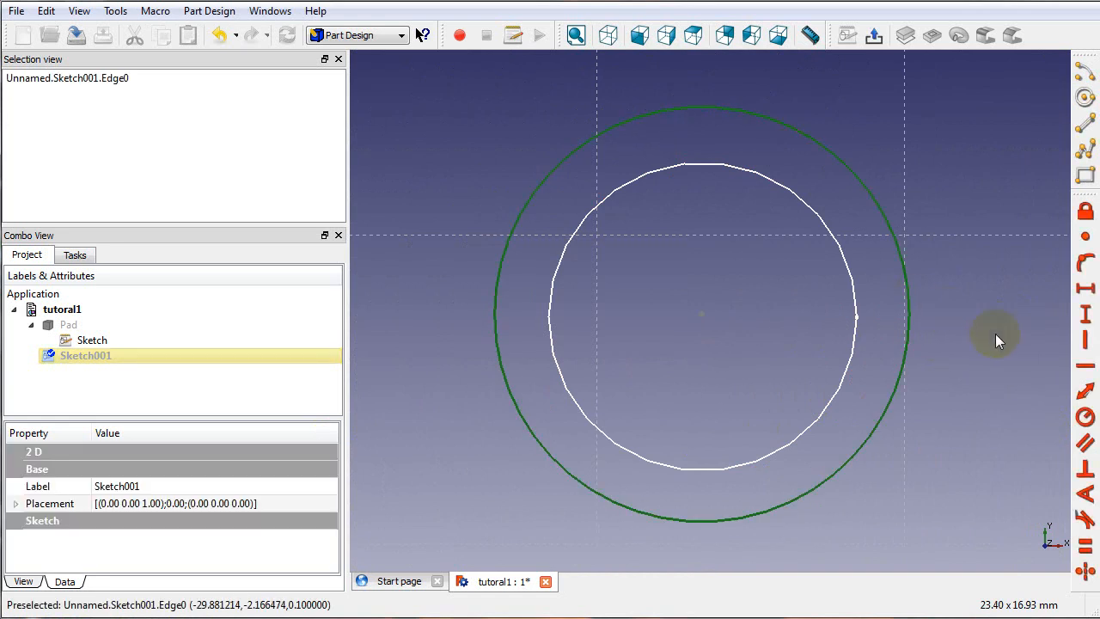
click(1085, 417)
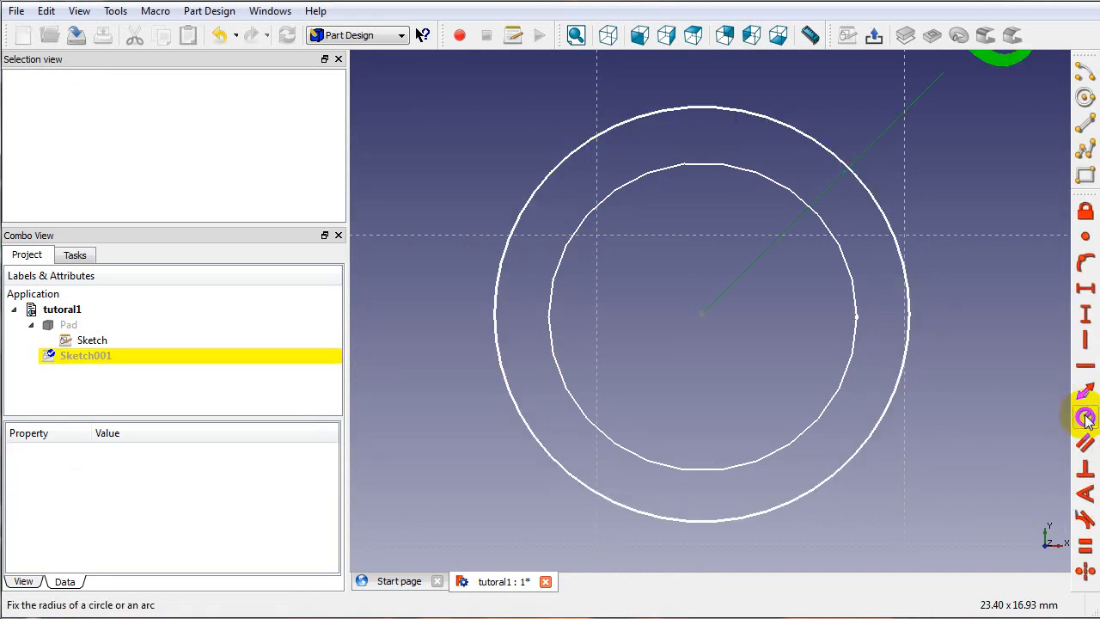
scroll(967, 385, up, 1)
scroll(967, 378, down, 4)
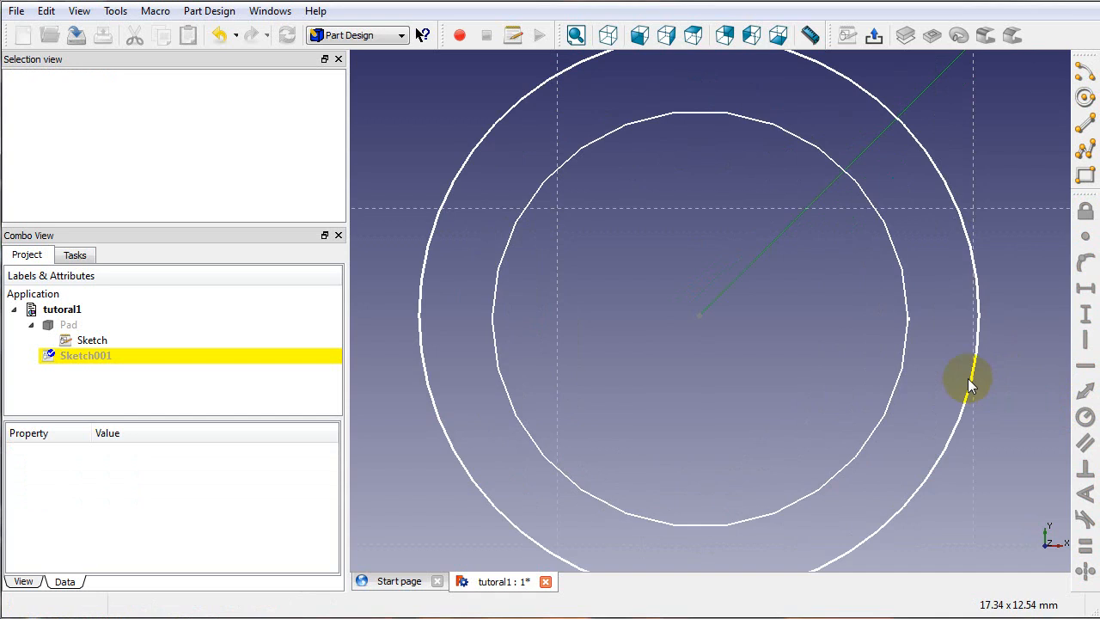
middle_drag(967, 378, 924, 387)
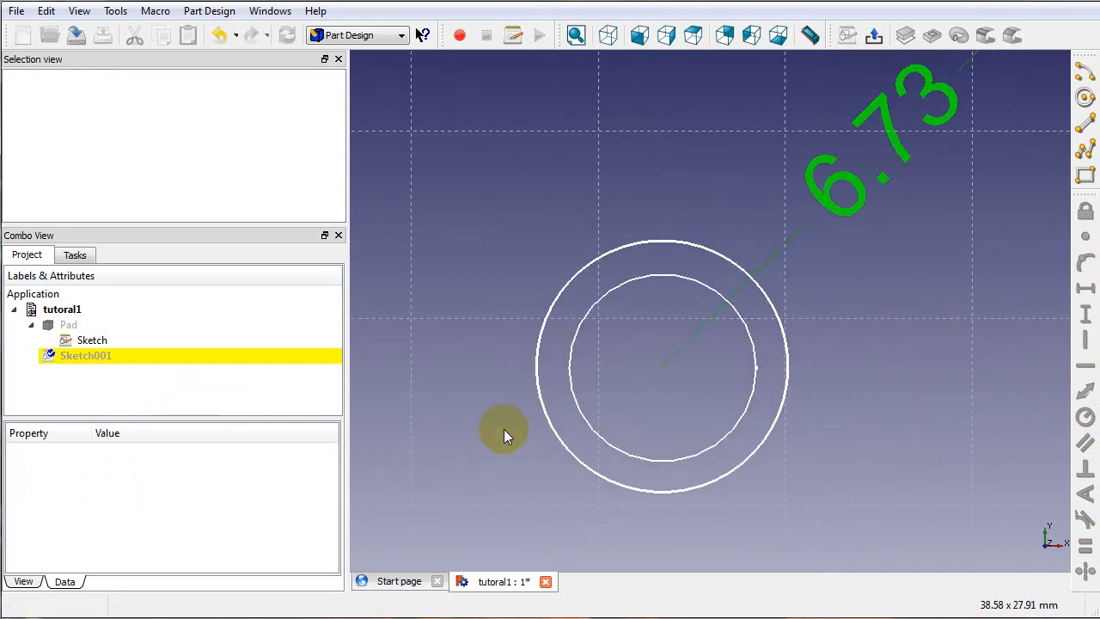
Set the radius constraint of the second sketch's circle to 2 and close the sketch.
click(73, 256)
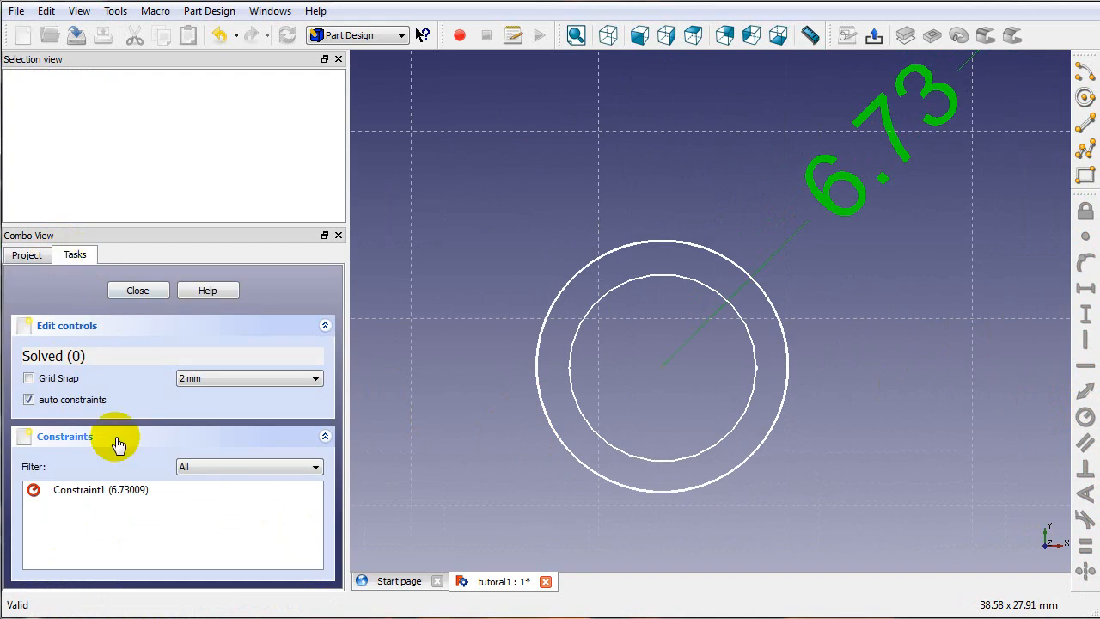
click(96, 491)
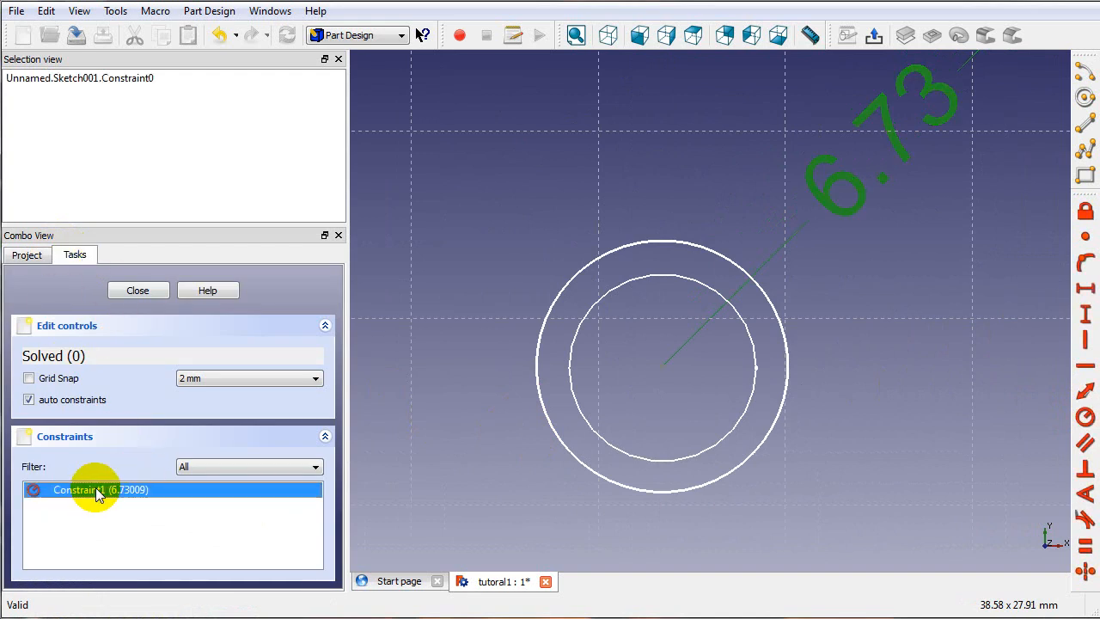
double_click(96, 491)
click(560, 296)
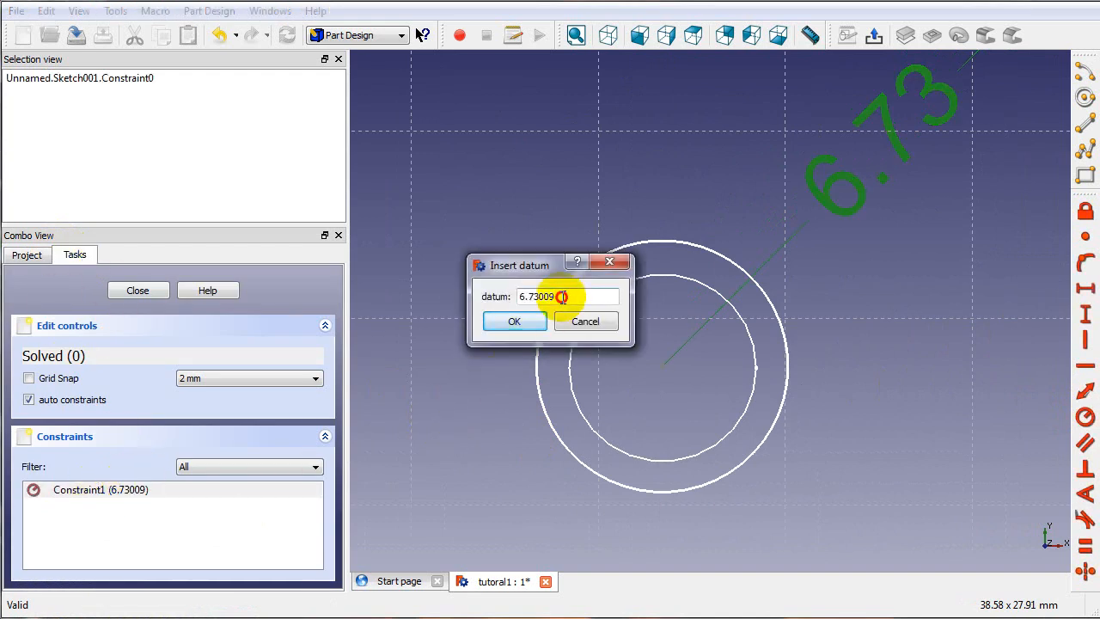
drag(560, 297, 498, 295)
text(2)
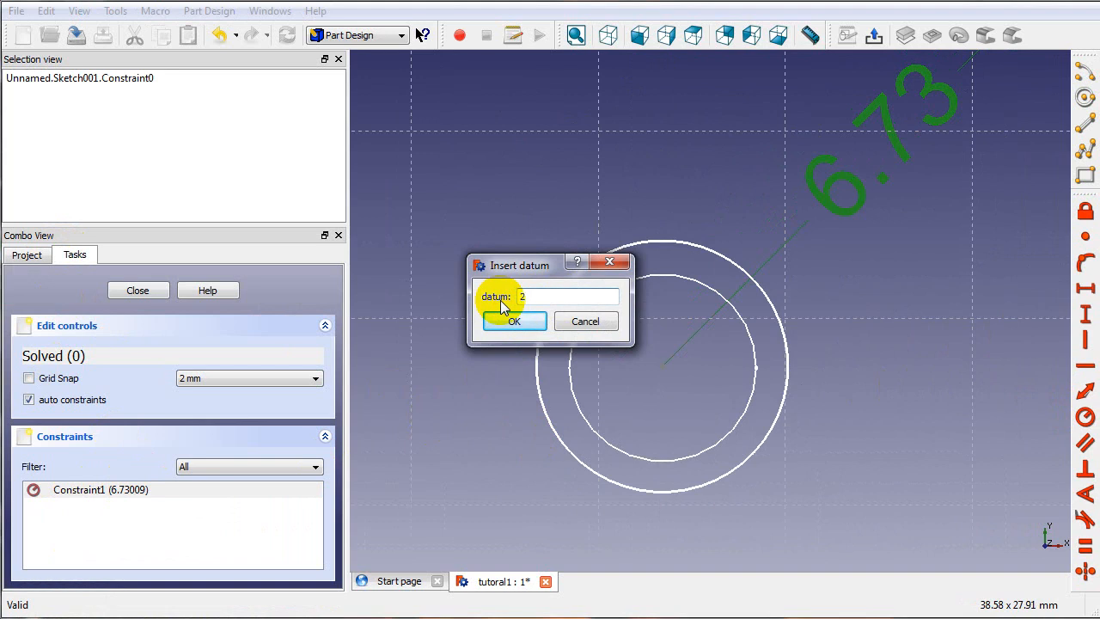
key(Return)
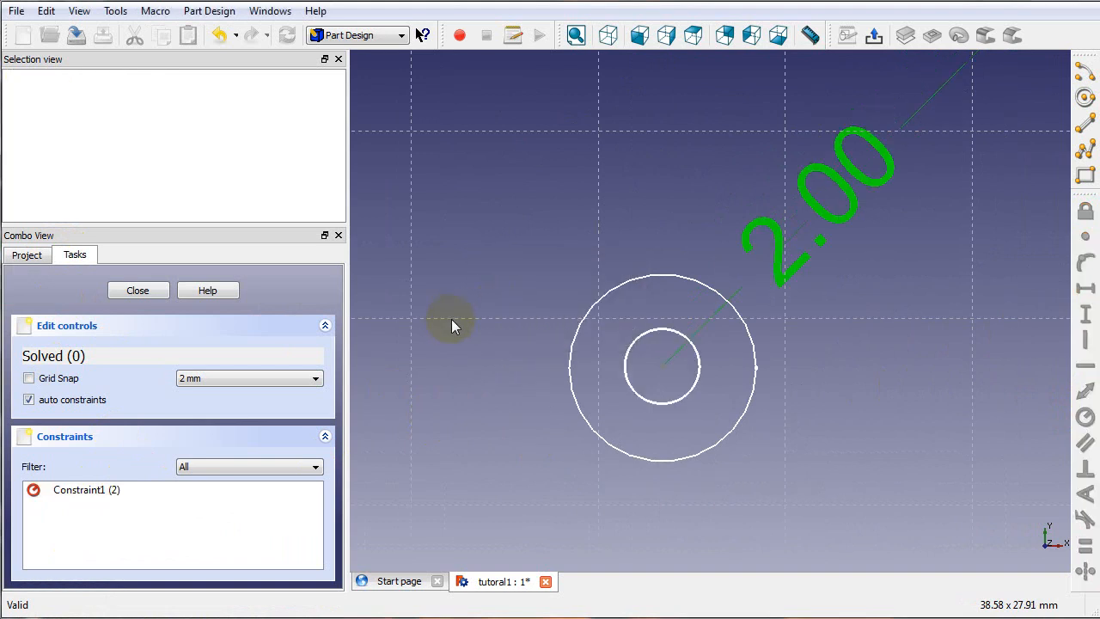
middle_drag(484, 422, 484, 392)
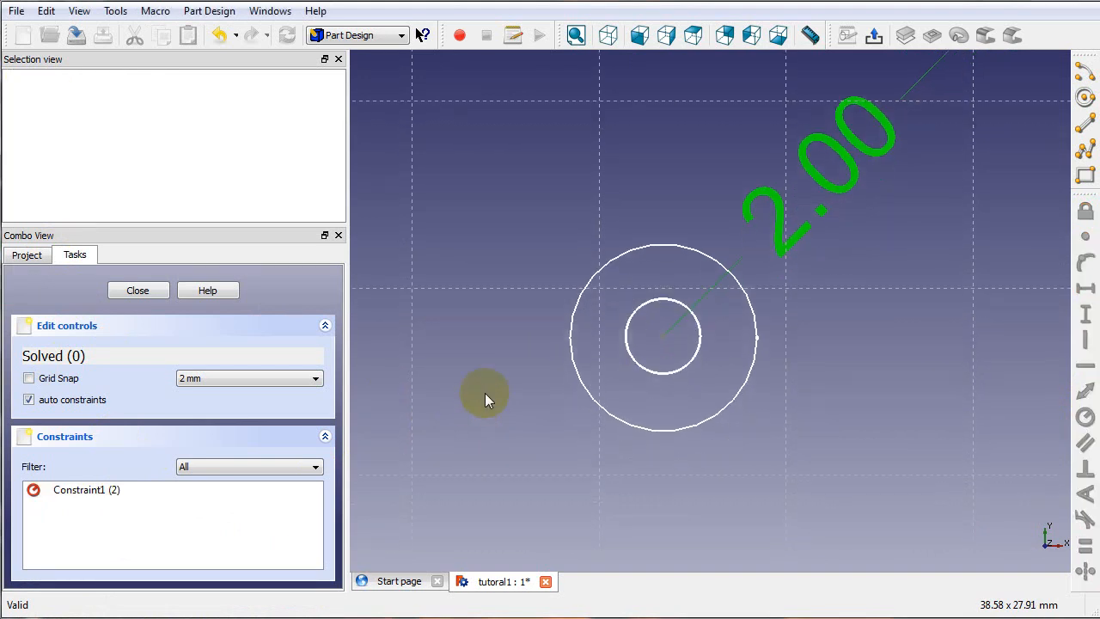
click(141, 289)
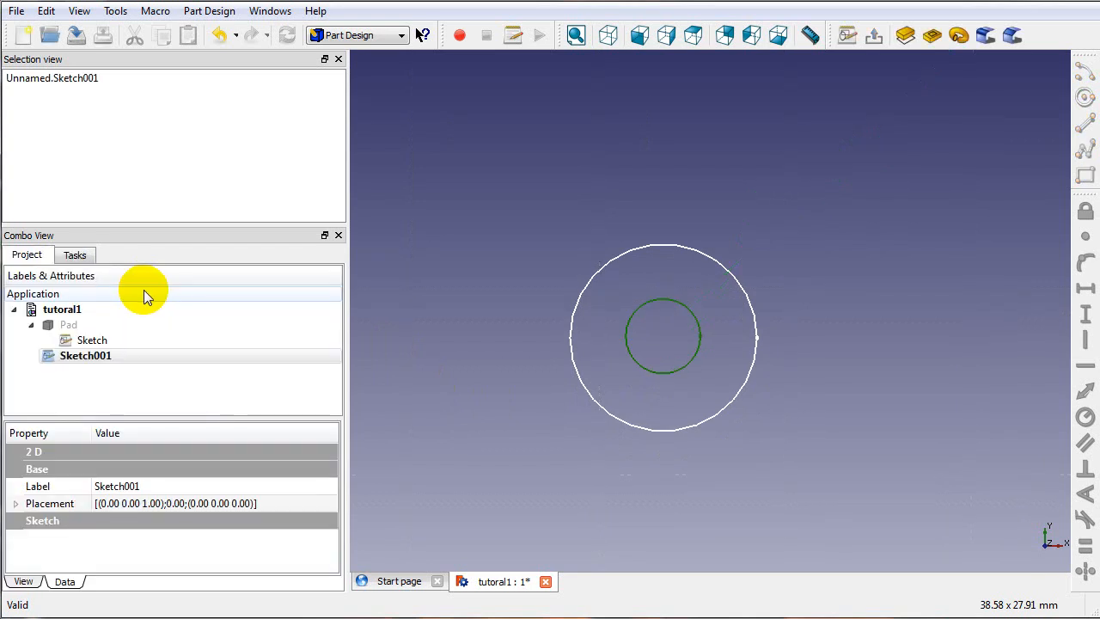
Open the second sketch to check its radius constraint and close it without changes.
click(86, 354)
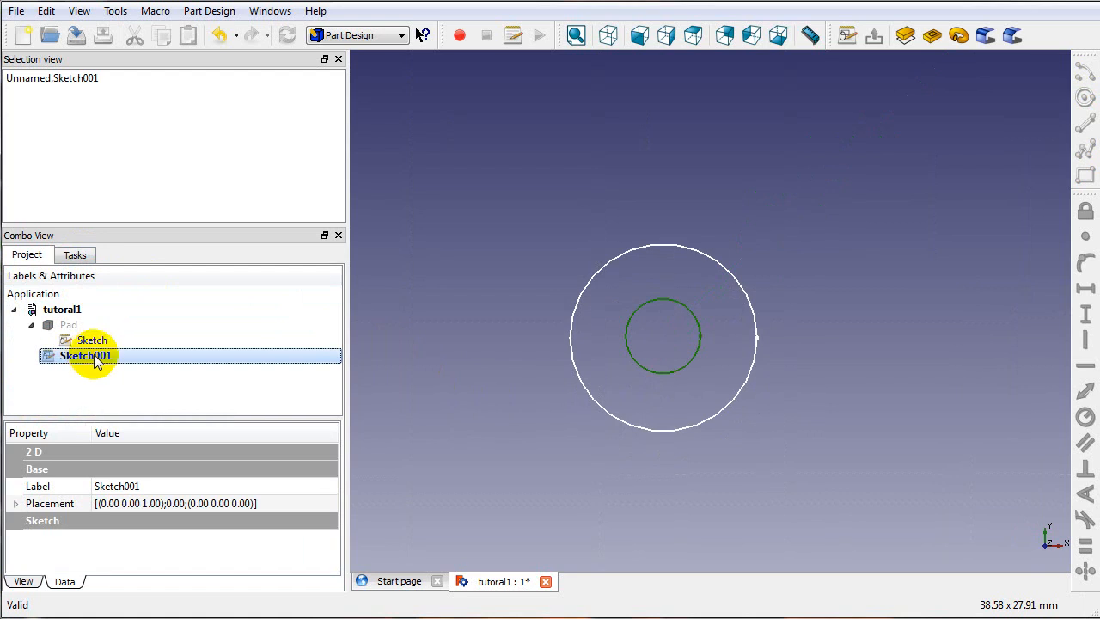
double_click(95, 356)
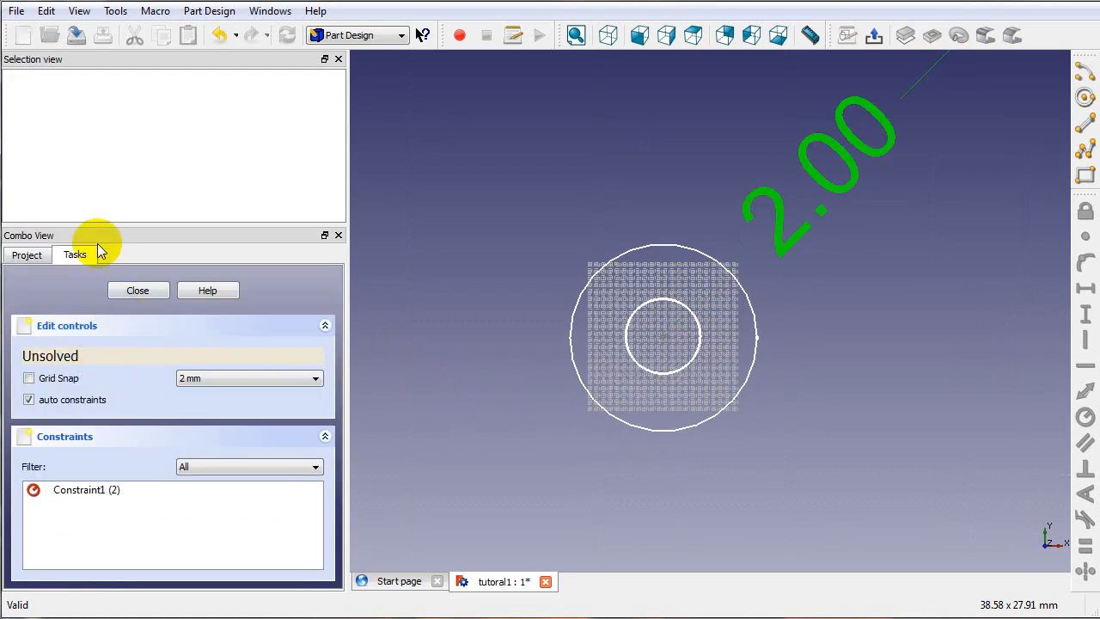
click(136, 291)
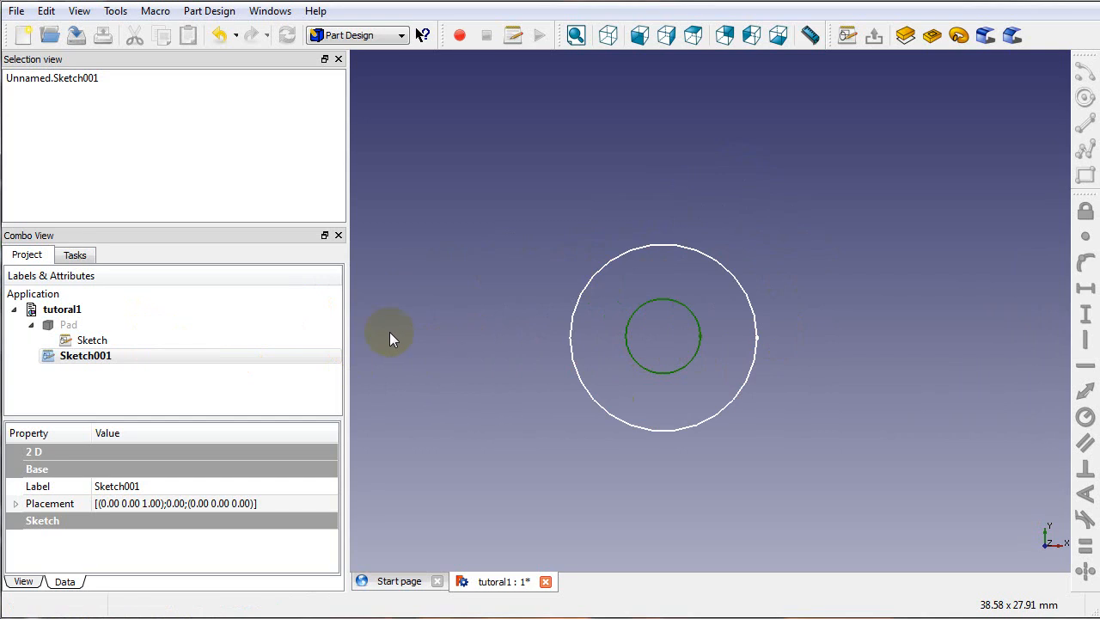
Pad the second sketch's inner circle into a cylinder and hide the first pad's base sketch.
click(77, 361)
click(905, 35)
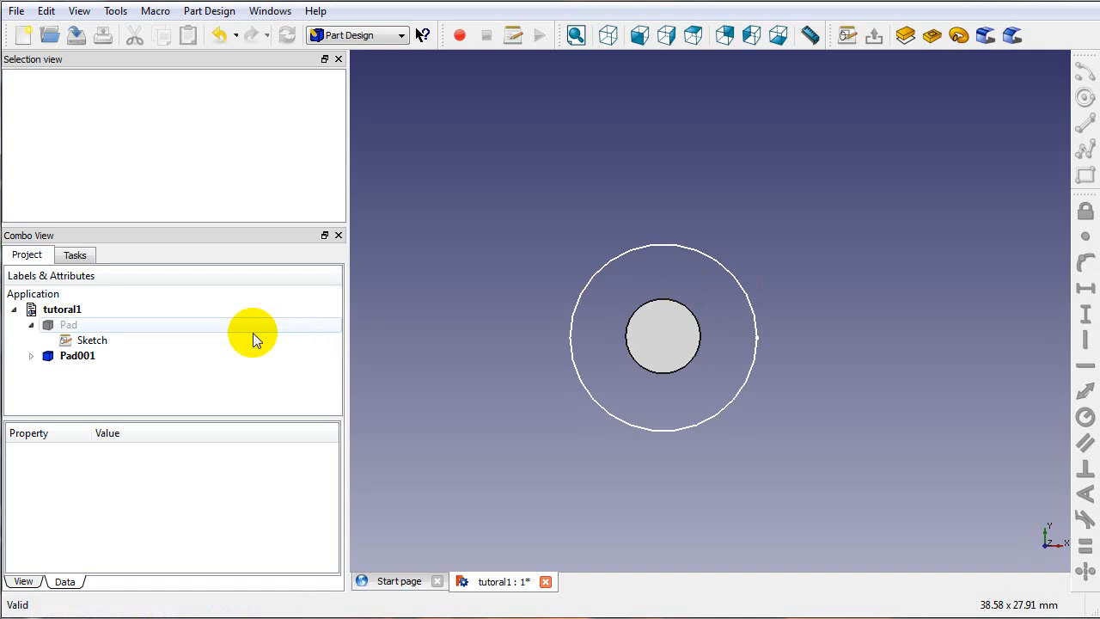
click(111, 341)
key(space)
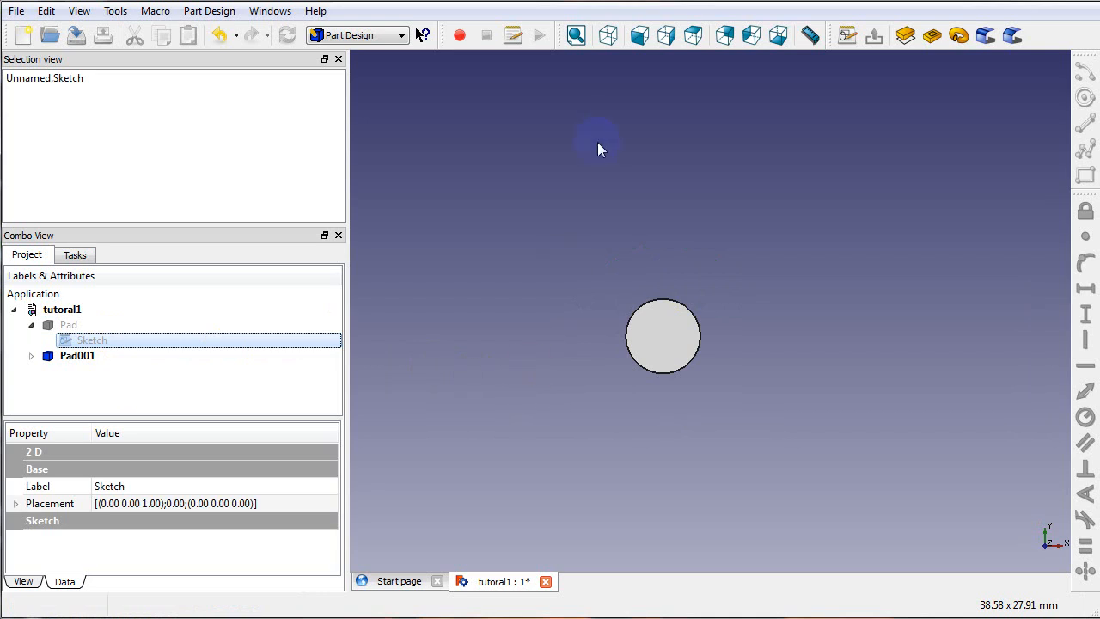
Make the hidden first pad visible together with the new cylinder.
click(609, 35)
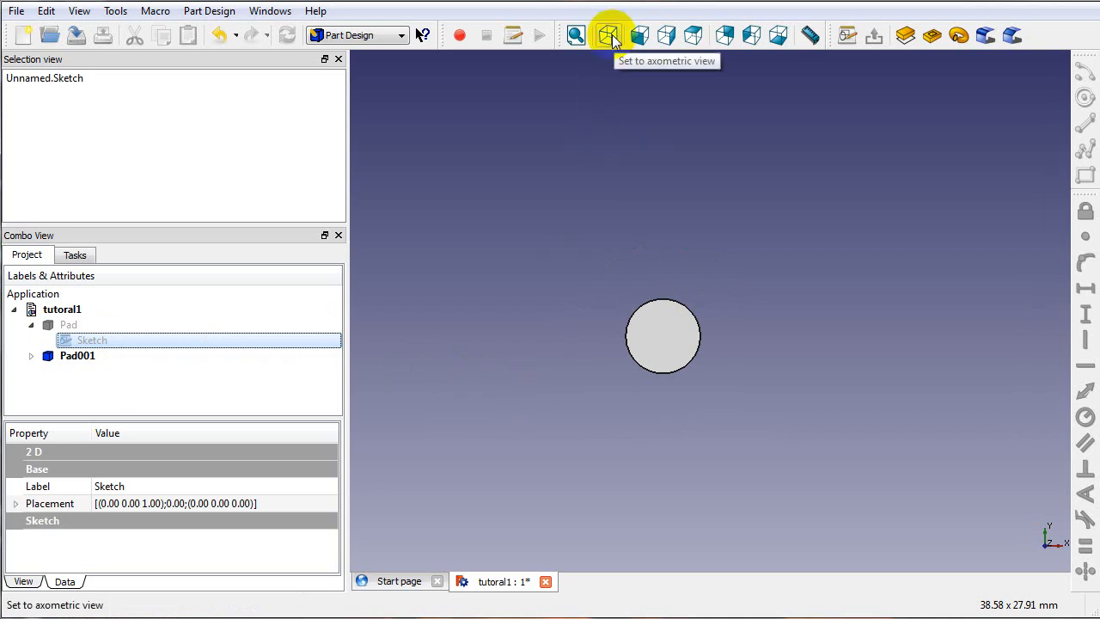
click(608, 35)
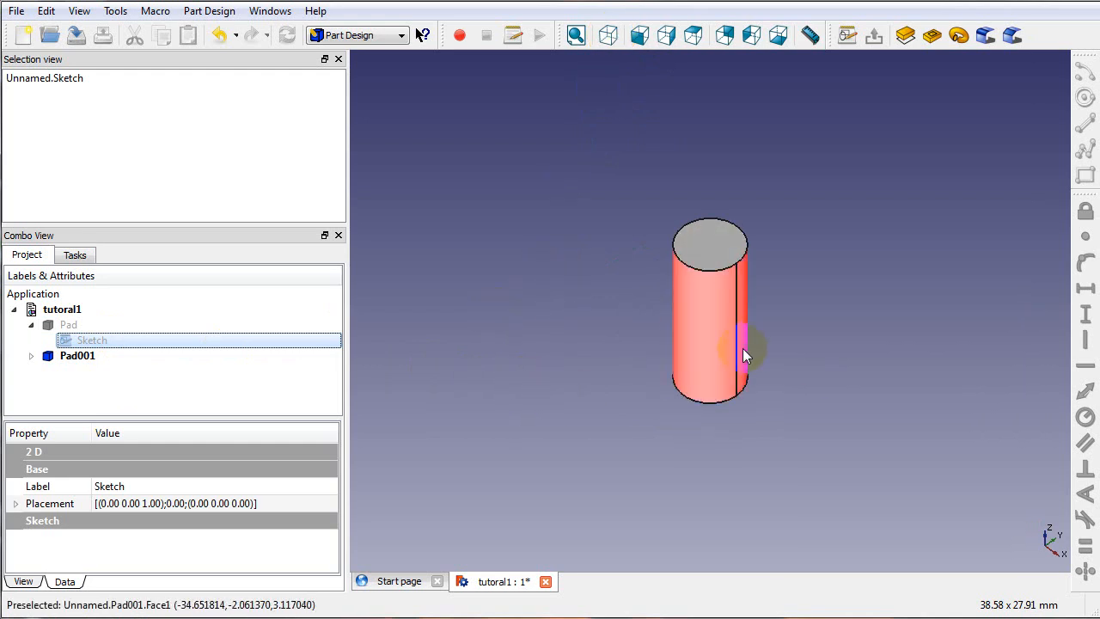
click(68, 326)
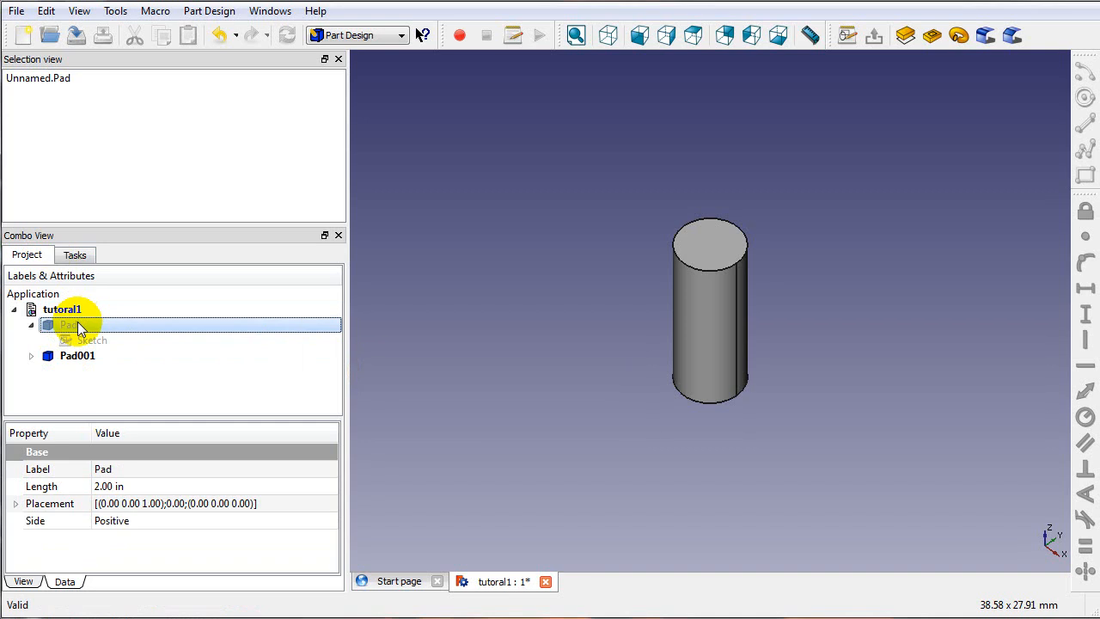
key(space)
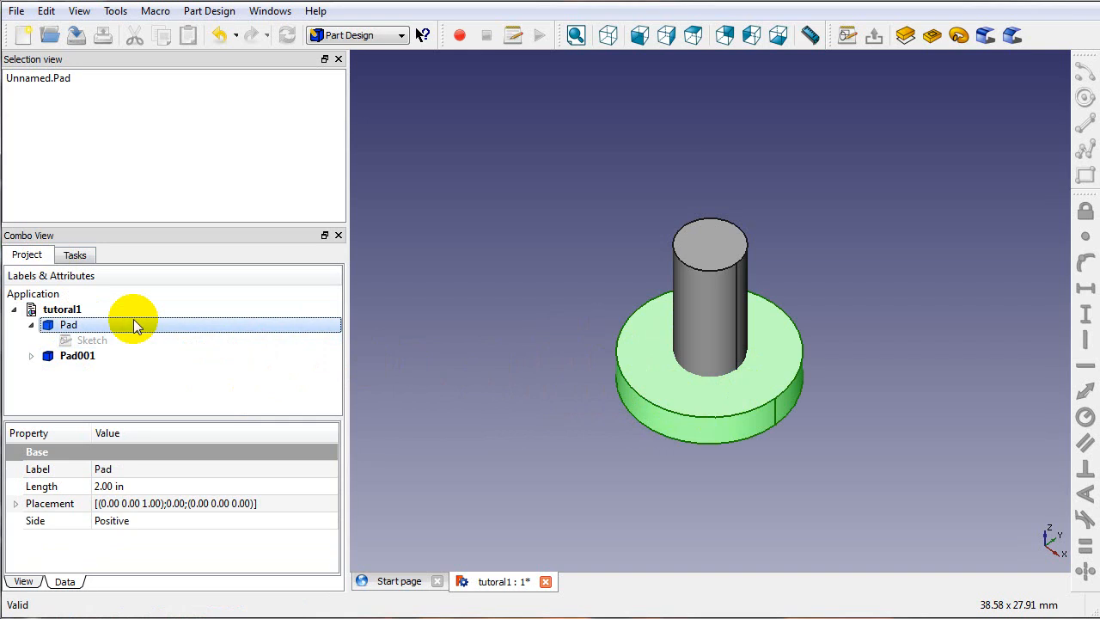
click(485, 383)
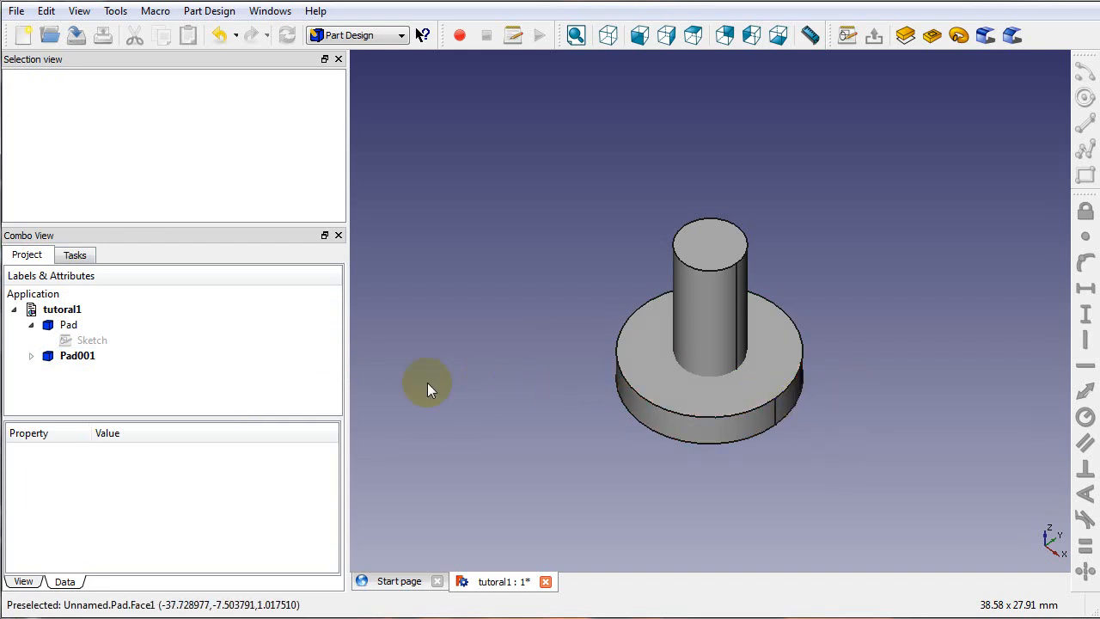
Switch to the Part workbench and cut the cylinder out of the disc, with the disc selected first as the base shape.
click(101, 330)
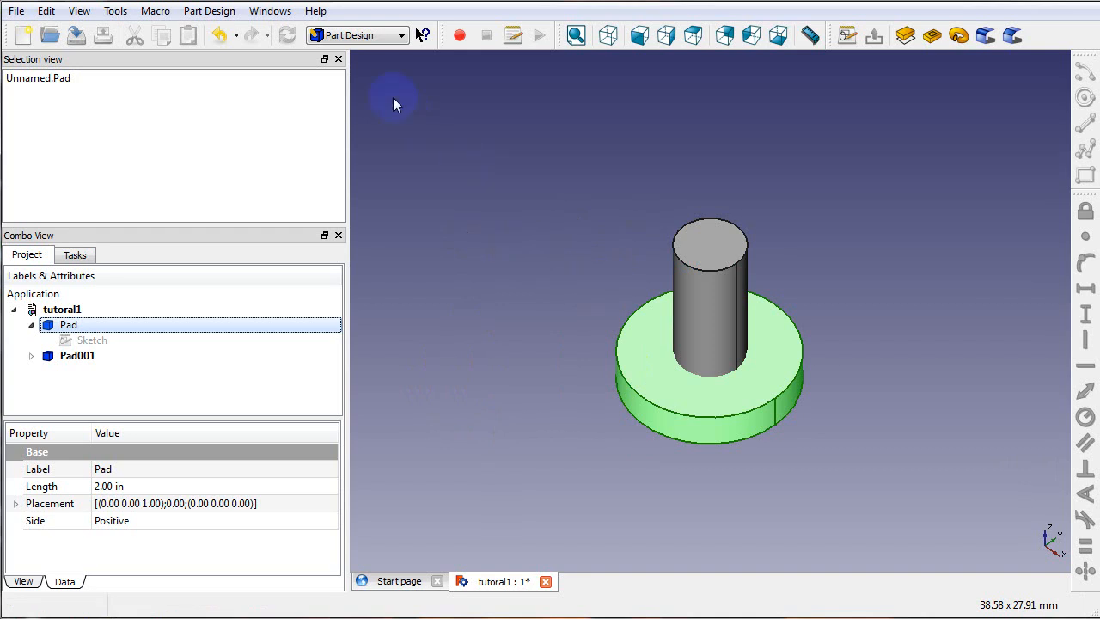
click(385, 39)
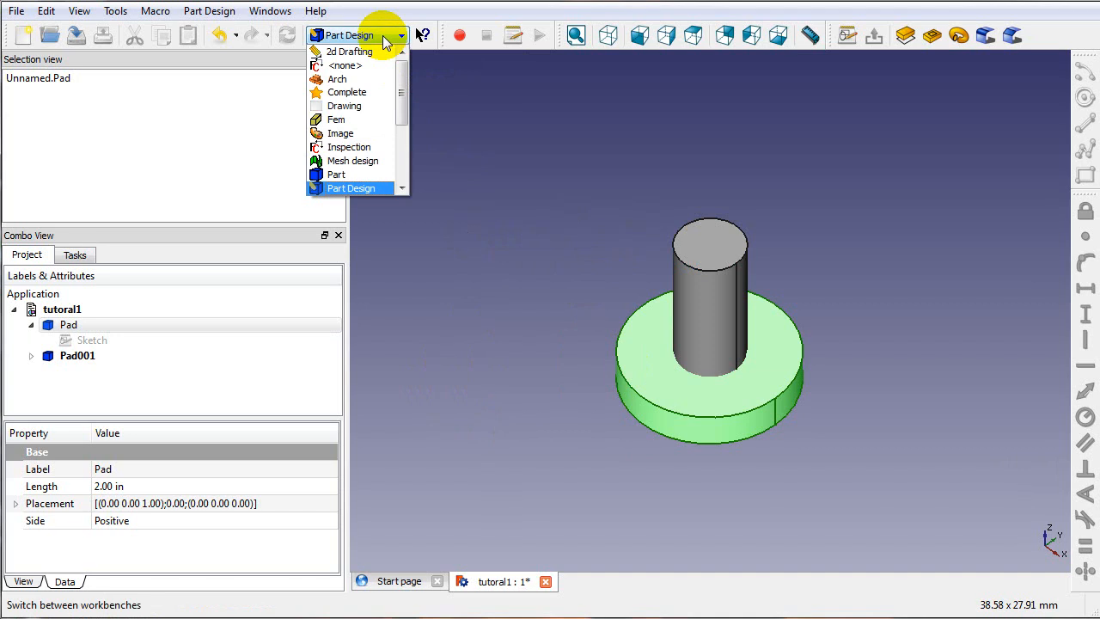
click(358, 176)
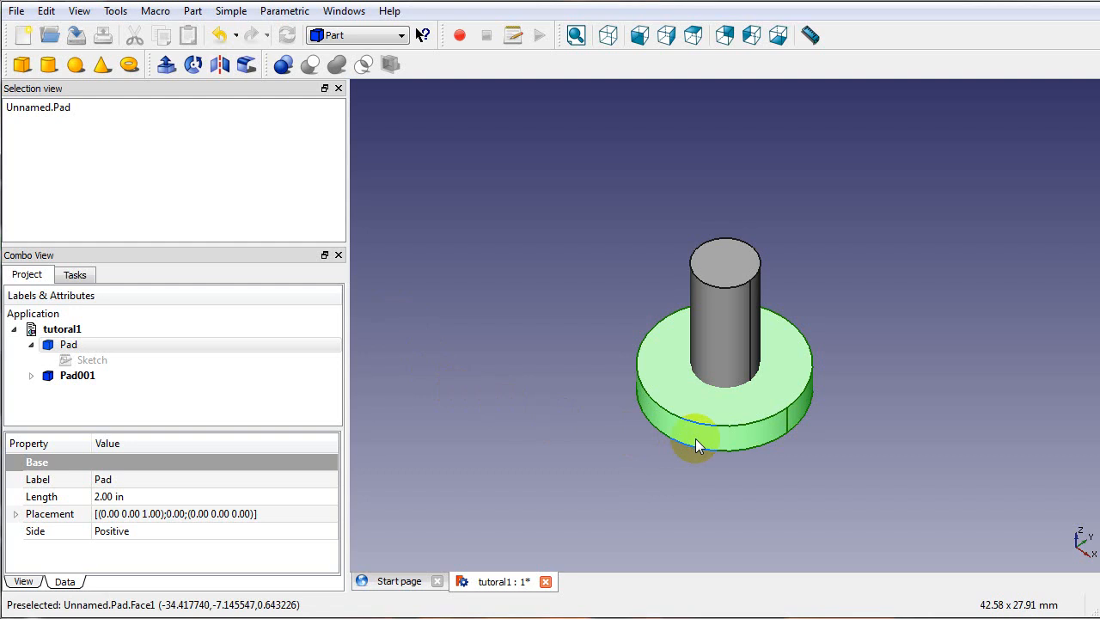
ctrl+click(77, 378)
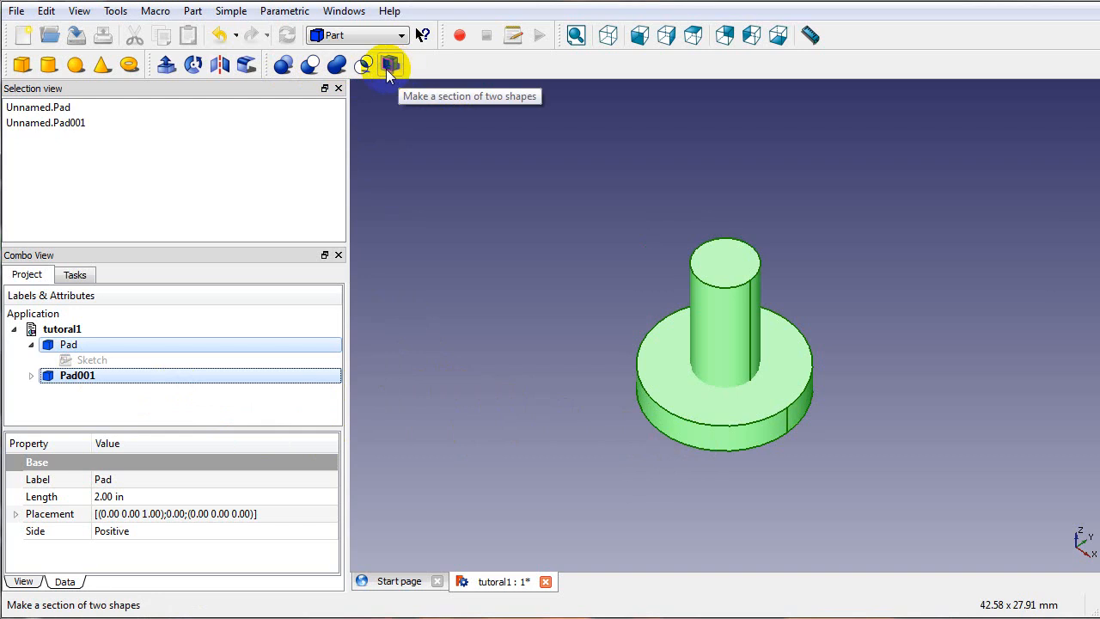
click(313, 69)
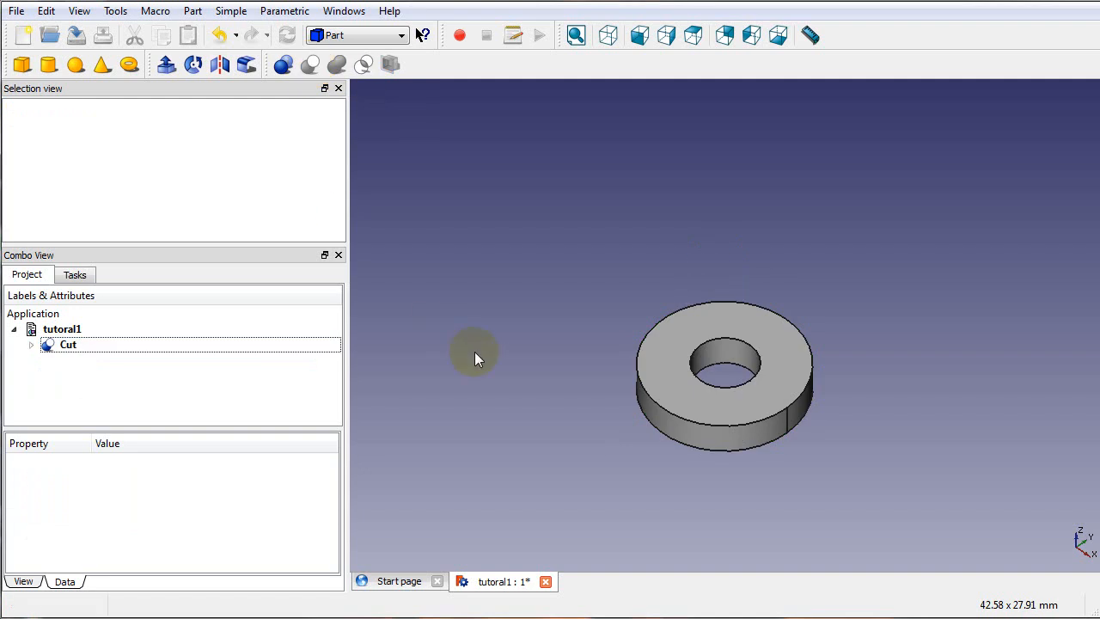
scroll(591, 401, up, 3)
scroll(591, 403, up, 1)
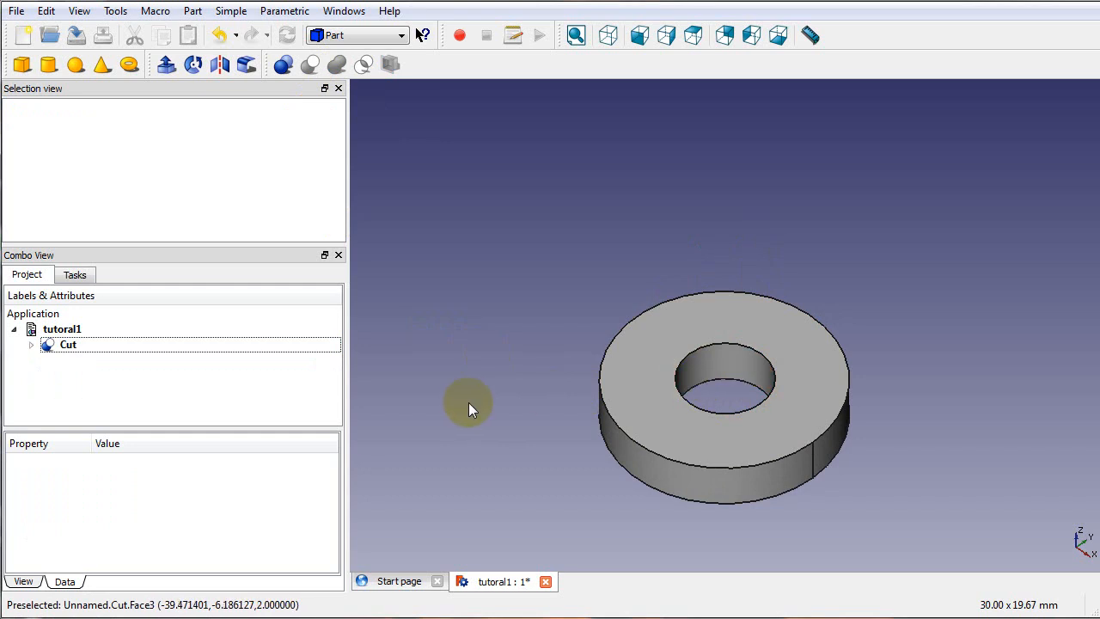
scroll(468, 402, up, 1)
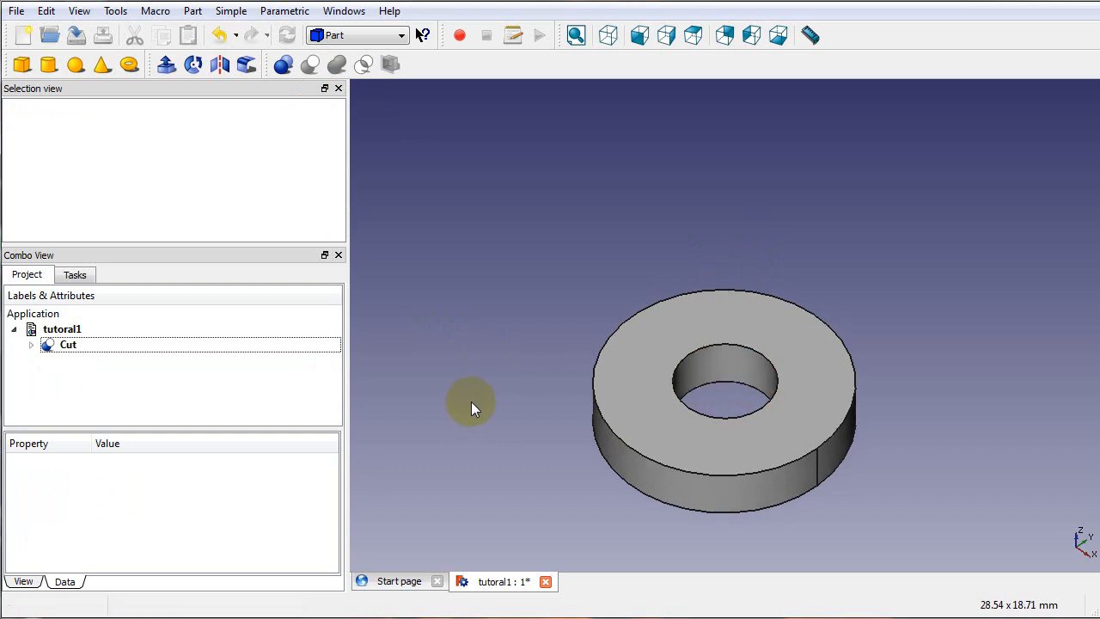